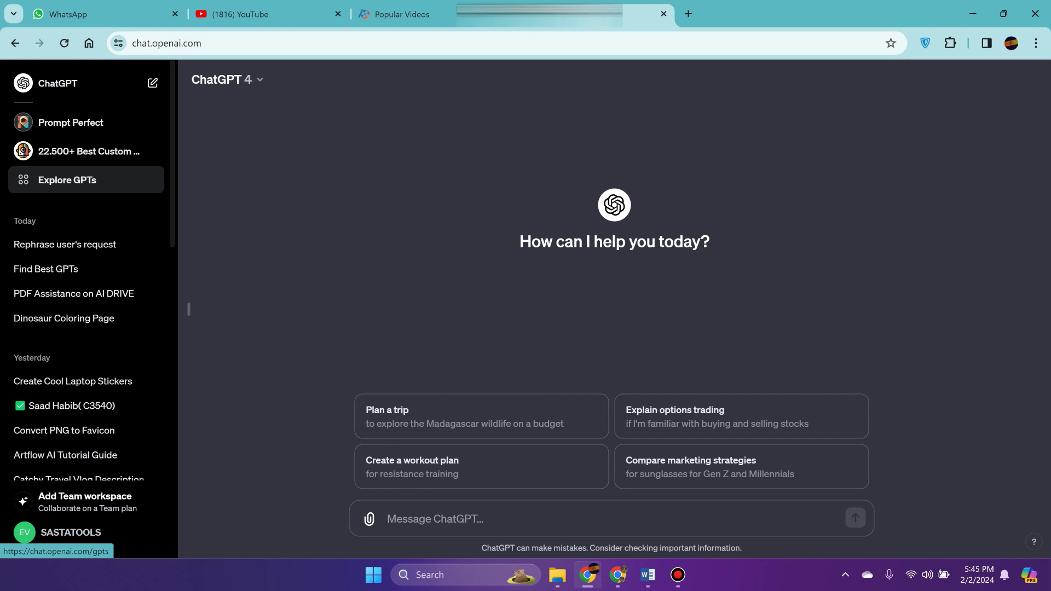
# - Browse the public GPTs and open Diagrams: Show Me from the Featured section
pyautogui.click(66, 179)
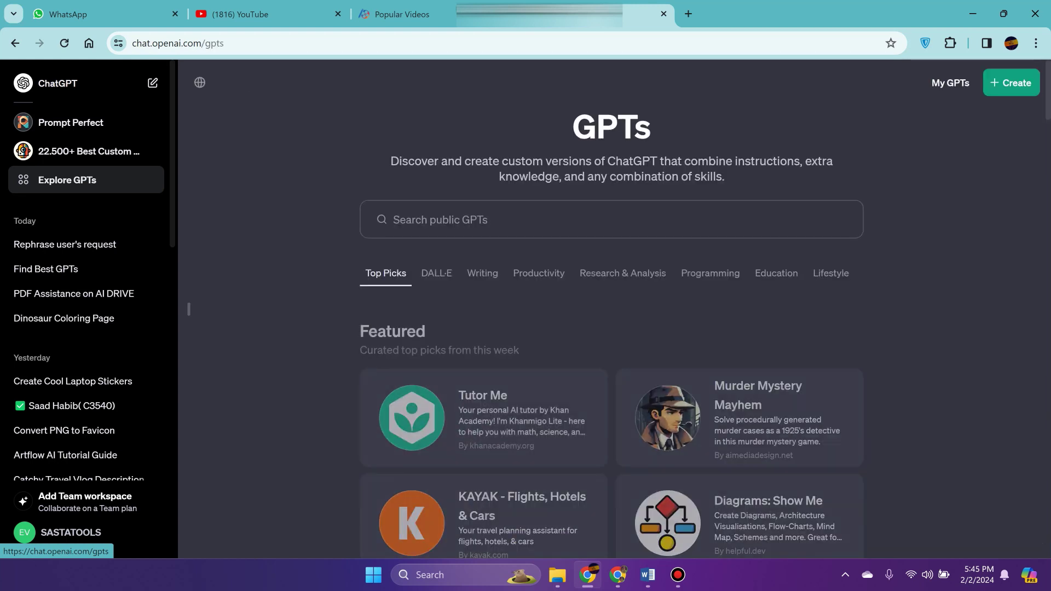
pyautogui.scroll(-15, 482, 509)
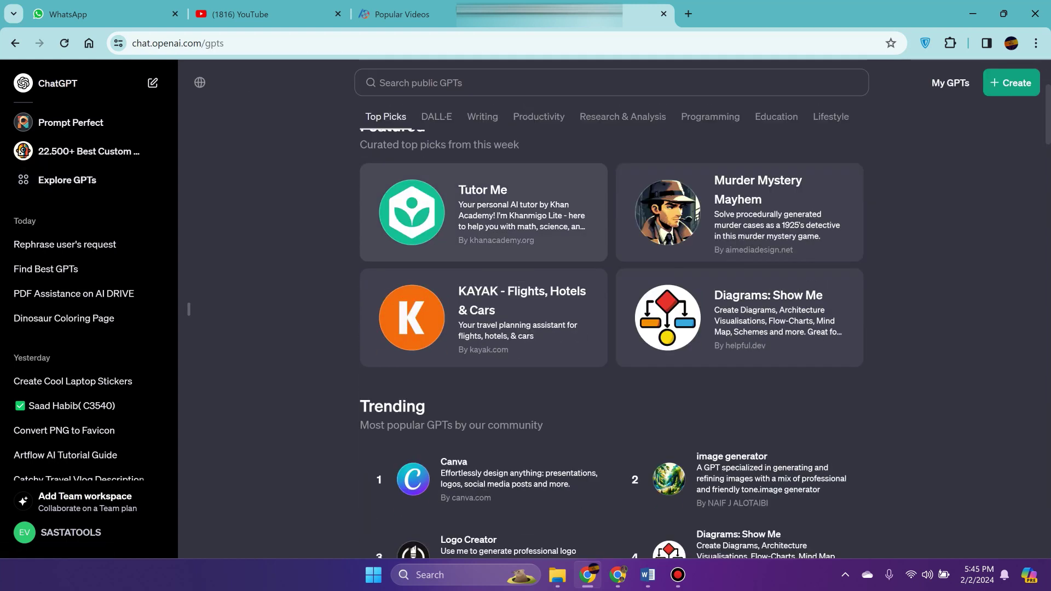
pyautogui.scroll(15, 482, 273)
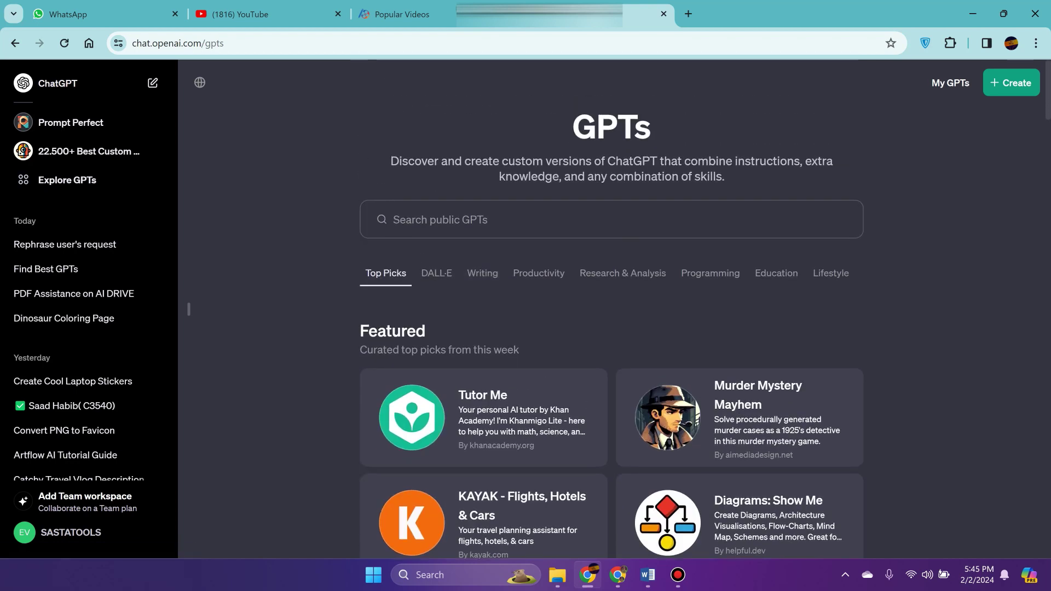
pyautogui.scroll(-3, 612, 329)
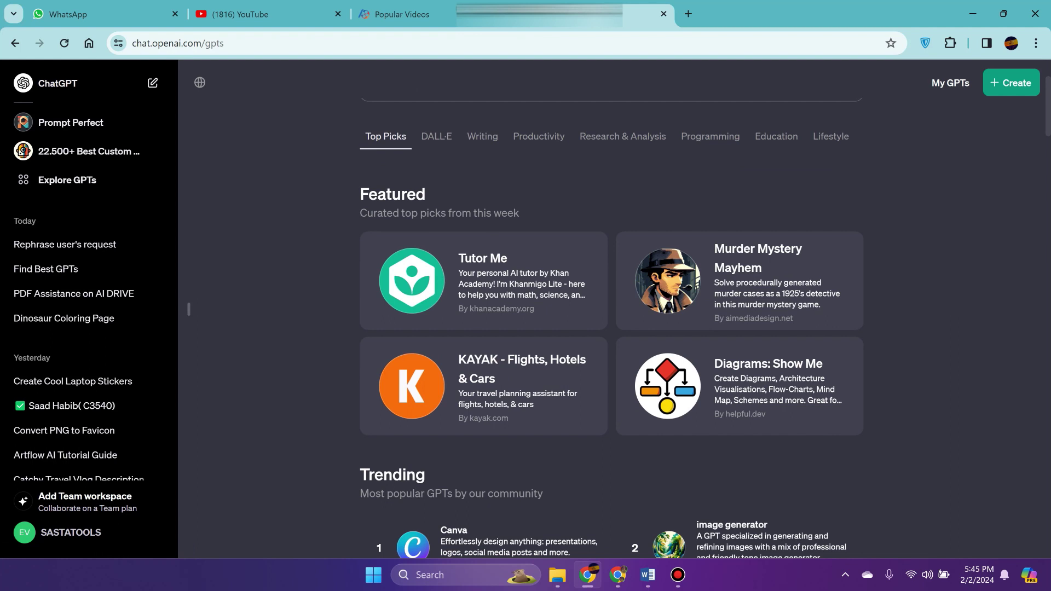
pyautogui.scroll(3, 484, 247)
pyautogui.scroll(-4, 483, 247)
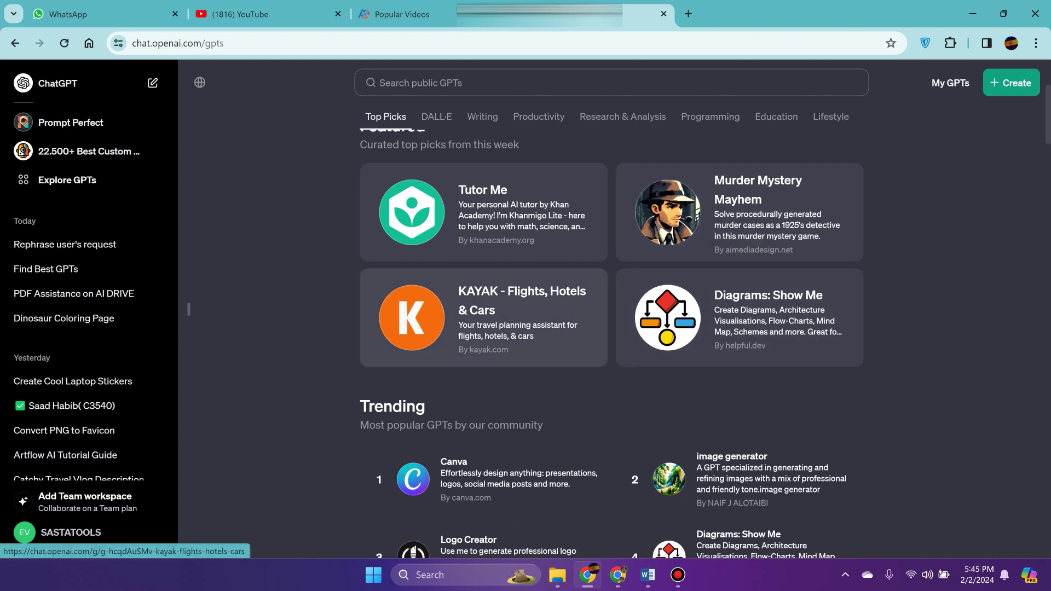
pyautogui.click(739, 317)
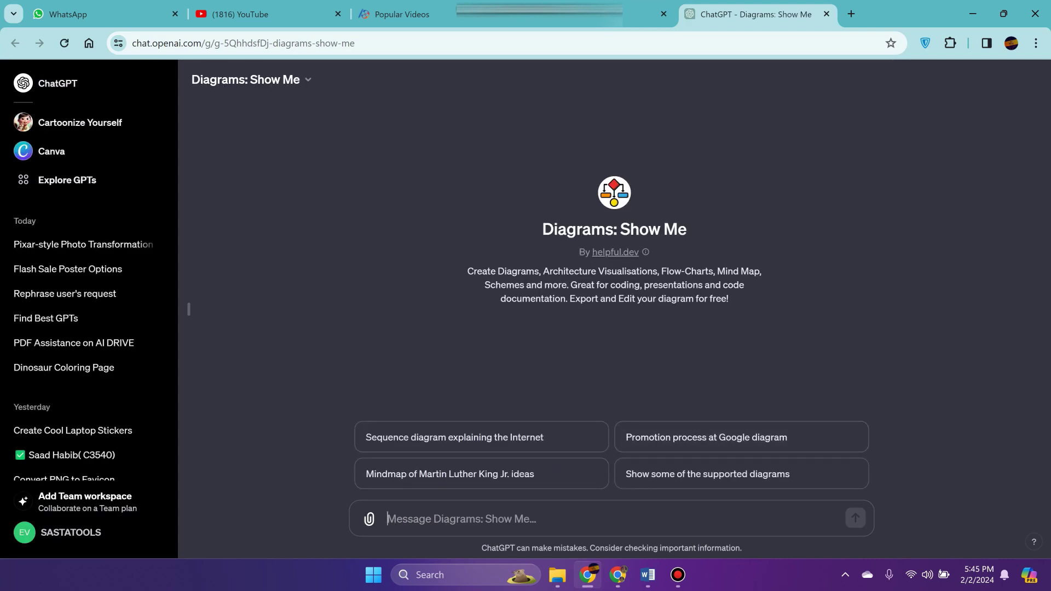
# - Ask the Diagrams: Show Me GPT "what do you do?"
pyautogui.write('what fo')
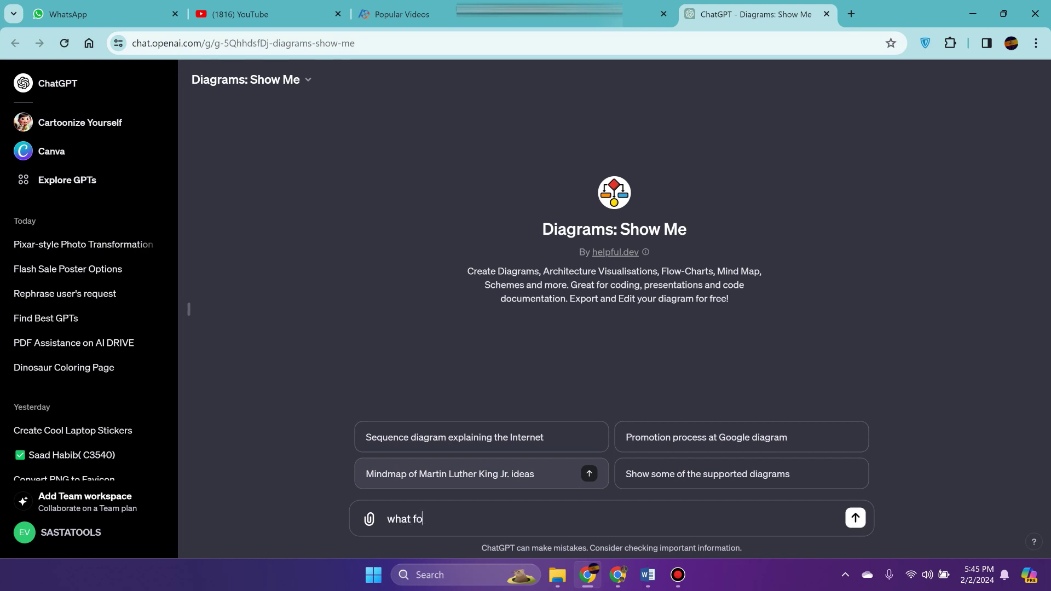
pyautogui.press('BackSpace')
pyautogui.write('do you do?')
pyautogui.press('Return')
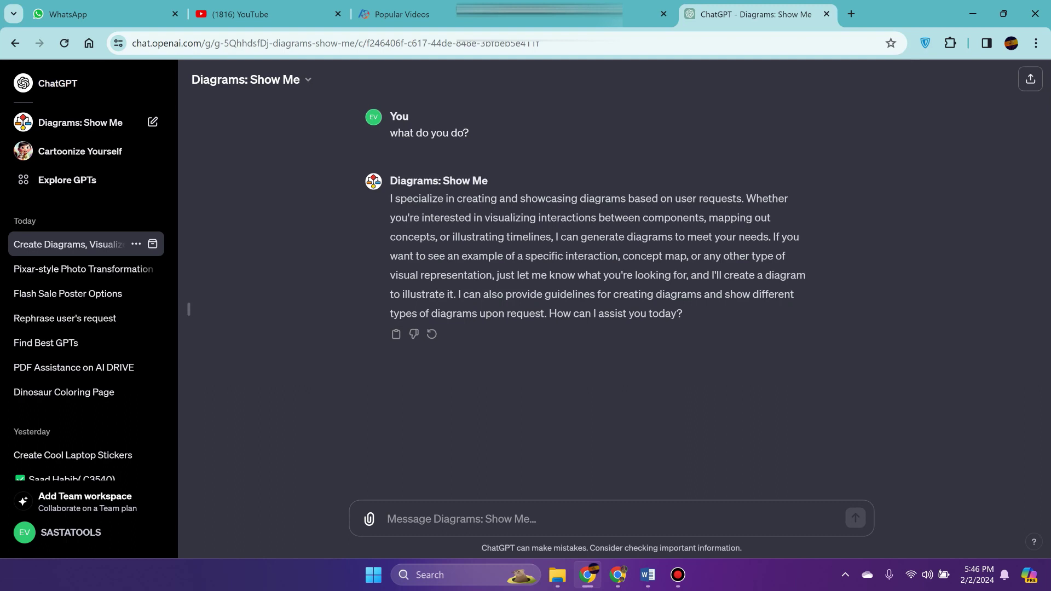
# - Switch to the Word document, copy the phone brand price list from Samsung through Vivo, and return to the browser
pyautogui.click(648, 575)
pyautogui.click(351, 198)
pyautogui.moveTo(306, 225); pyautogui.dragTo(310, 456)
pyautogui.rightClick(359, 392)
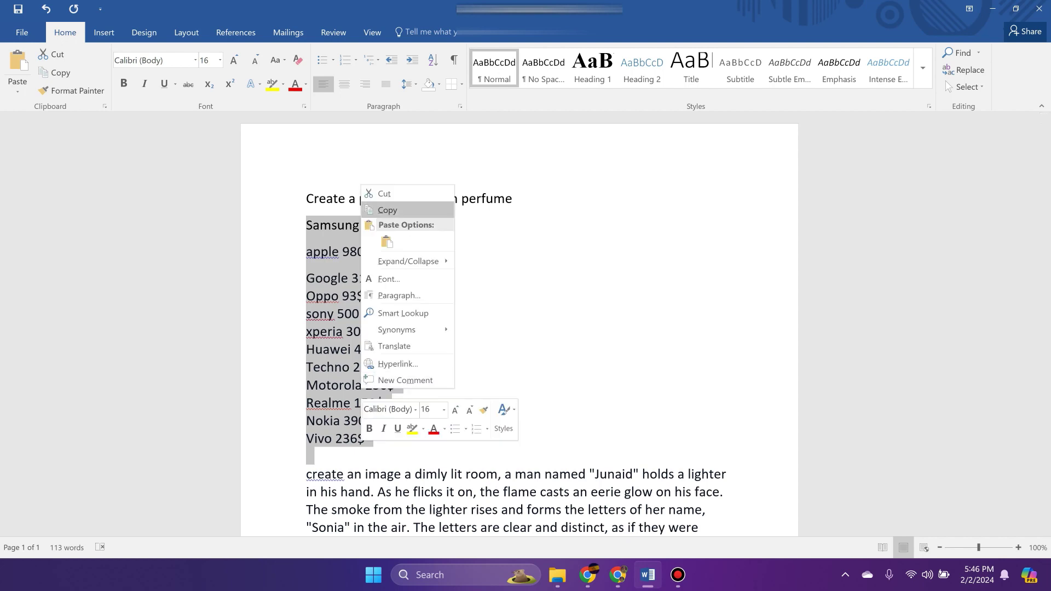
pyautogui.click(394, 210)
pyautogui.click(992, 8)
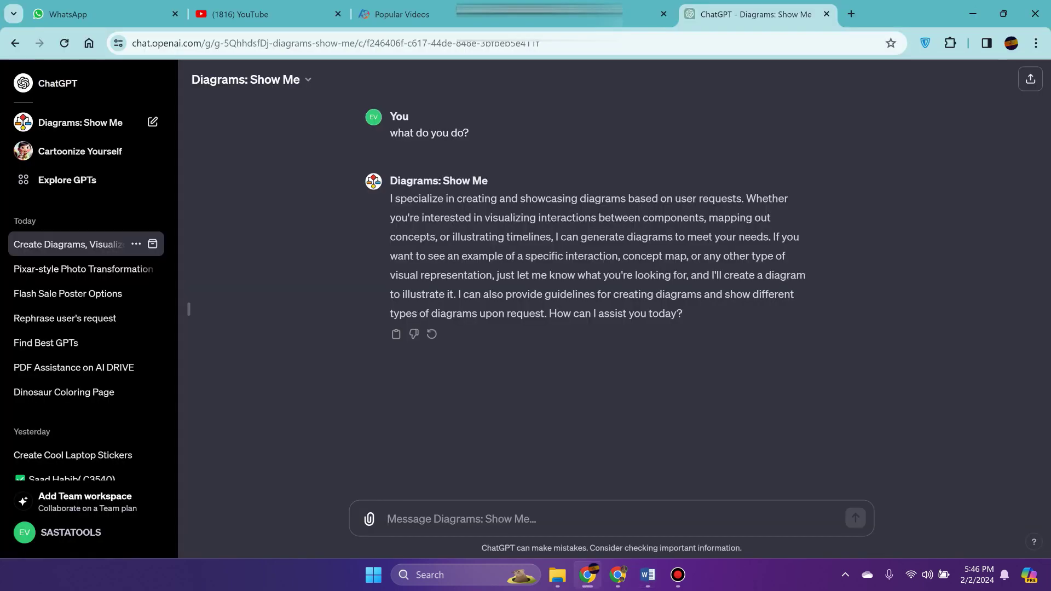
# - Submit the copied price list with the request "Convert into pie chart and bar chart" and always allow access to diagrams.helpful.dev
pyautogui.rightClick(471, 528)
pyautogui.click(503, 340)
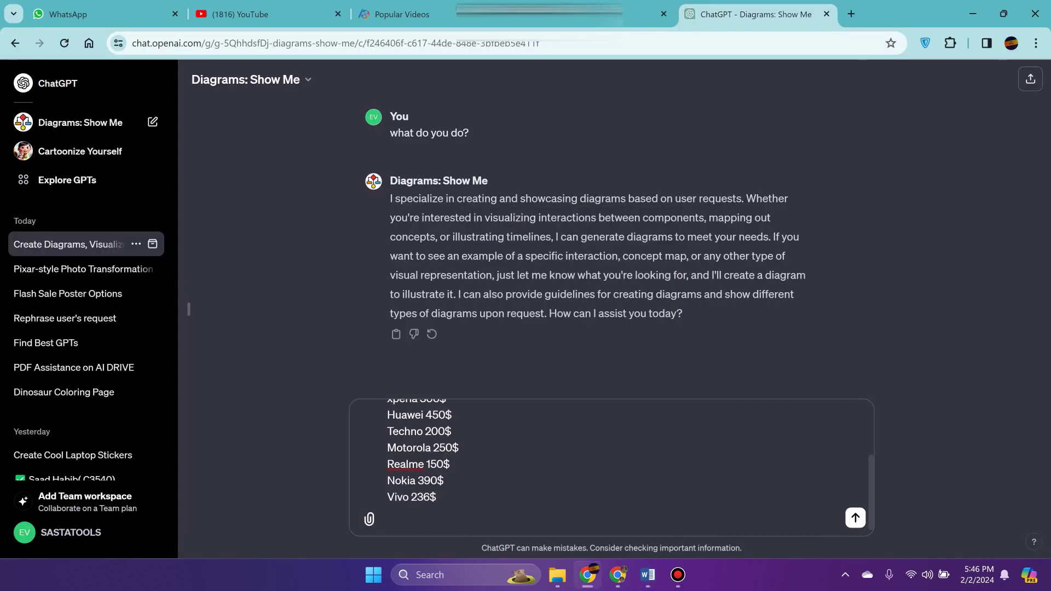
pyautogui.write('Convert into pie chart and')
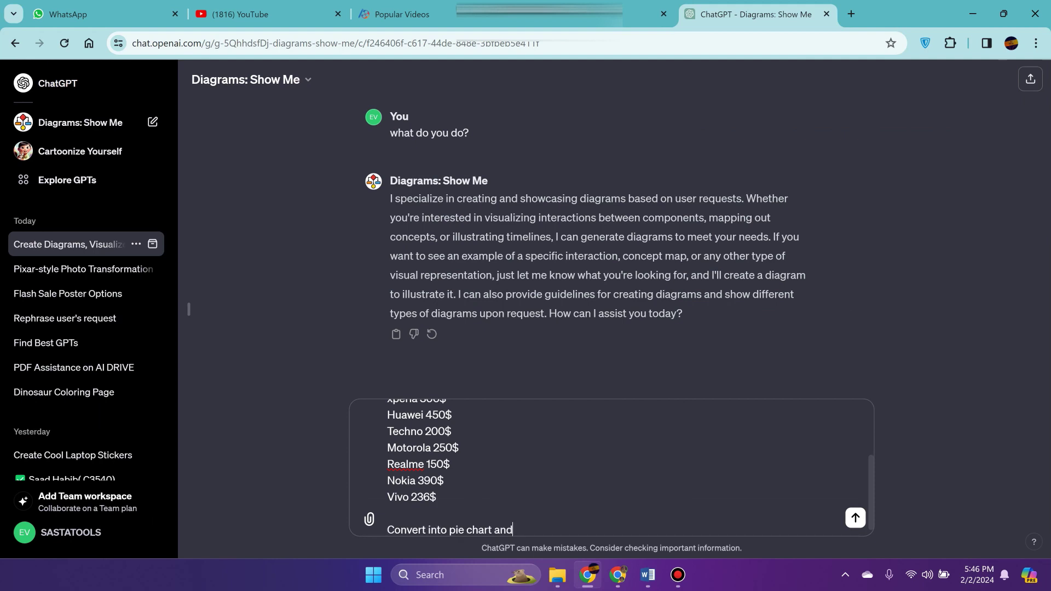
pyautogui.write(' bar cha')
pyautogui.press('Return')
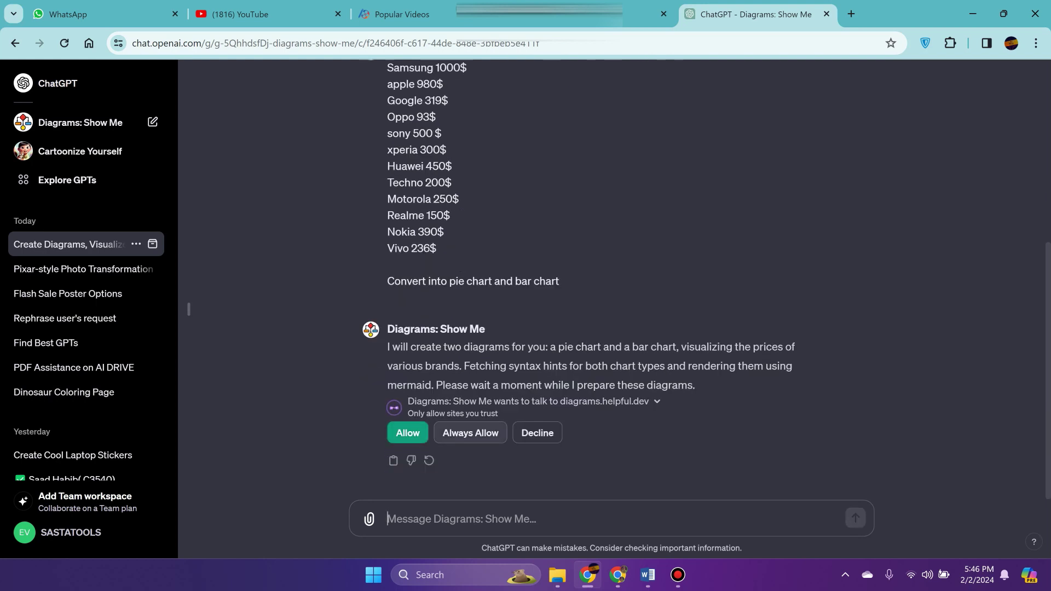
pyautogui.click(471, 433)
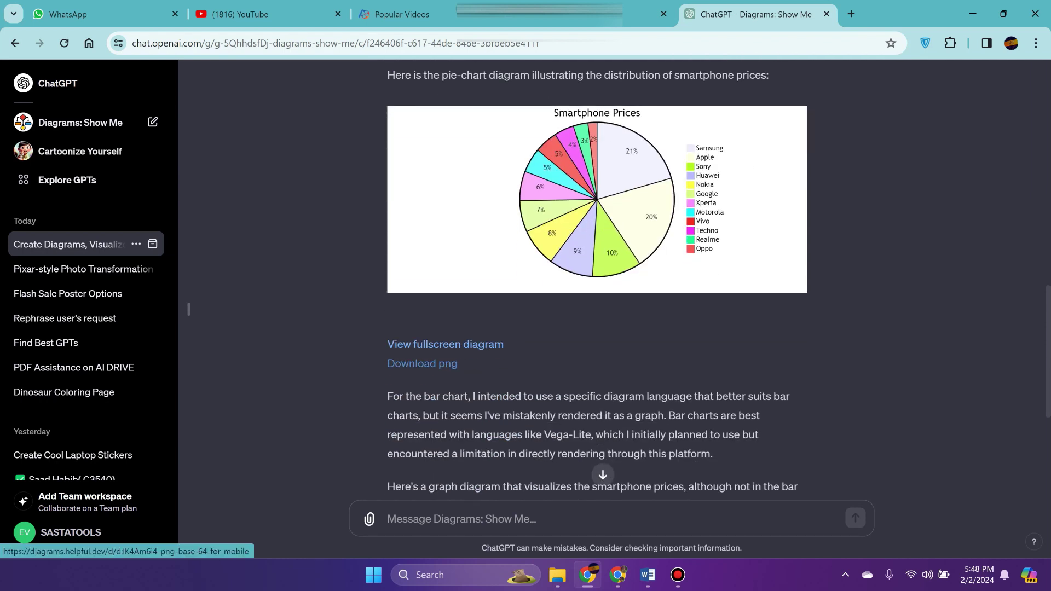
# - View the generated pie chart and graph diagram fullscreen, then compare them with the submitted price list in the chat
pyautogui.click(446, 345)
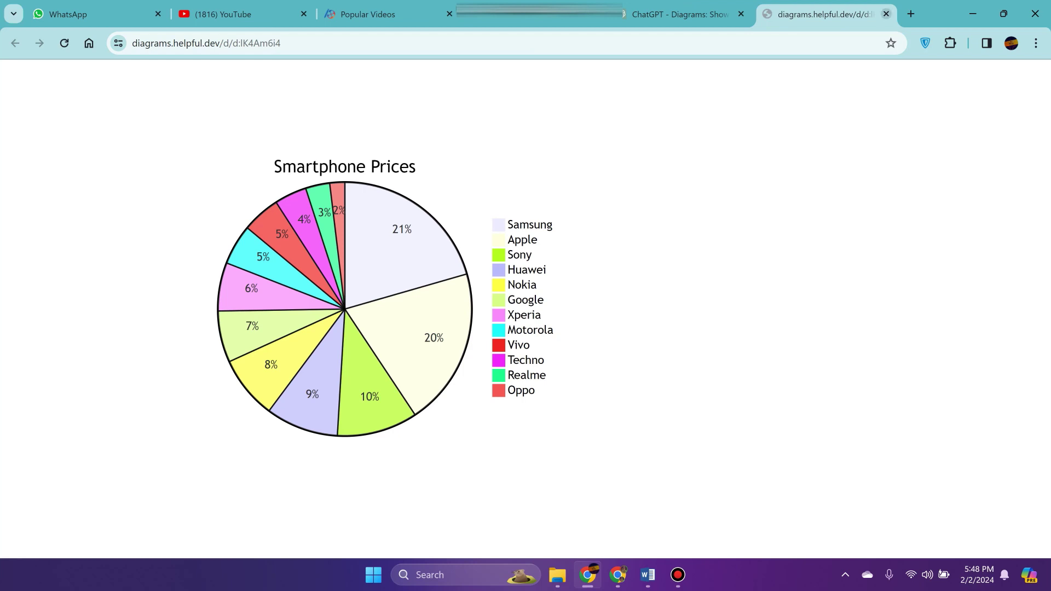
pyautogui.click(886, 14)
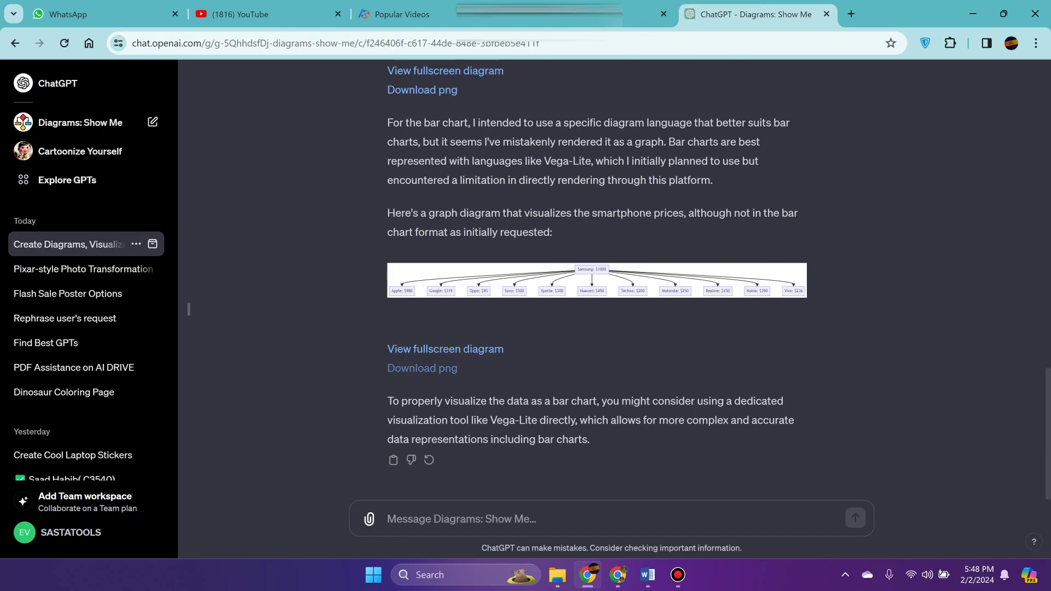
pyautogui.click(466, 349)
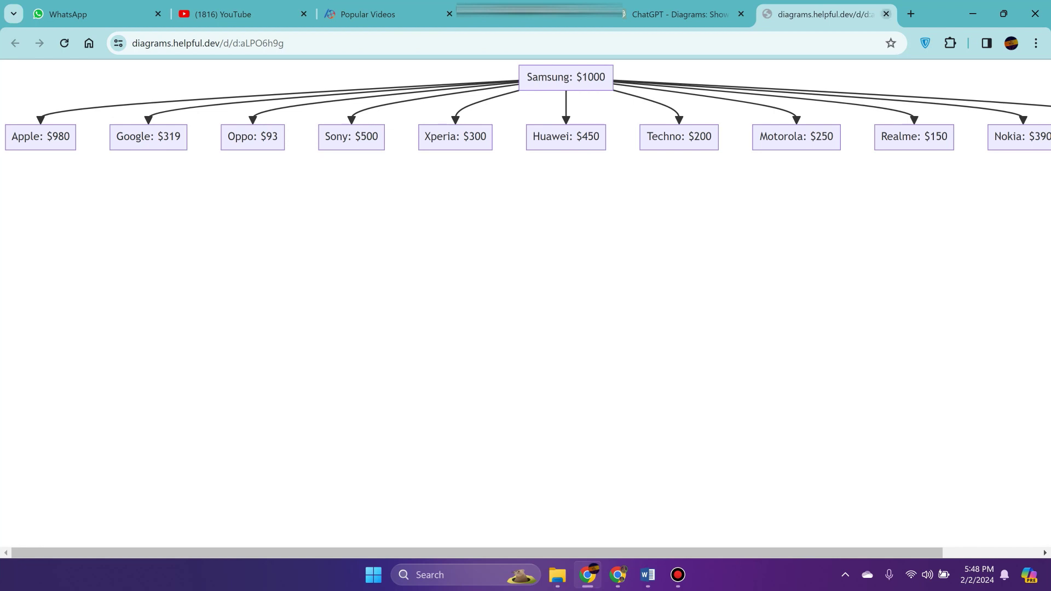
pyautogui.click(886, 14)
pyautogui.scroll(15, 597, 279)
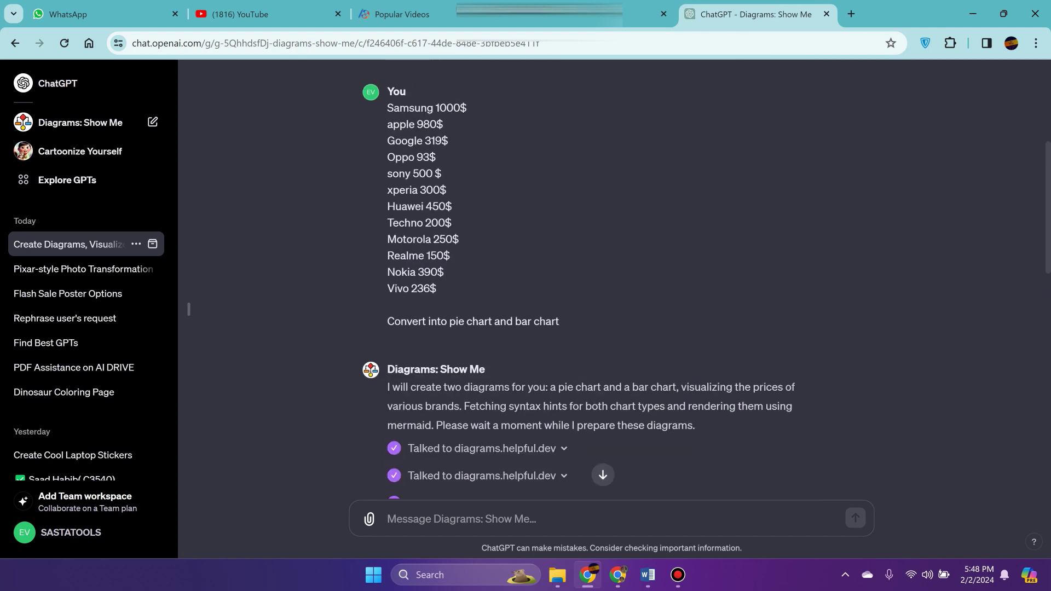
pyautogui.scroll(-10, 597, 279)
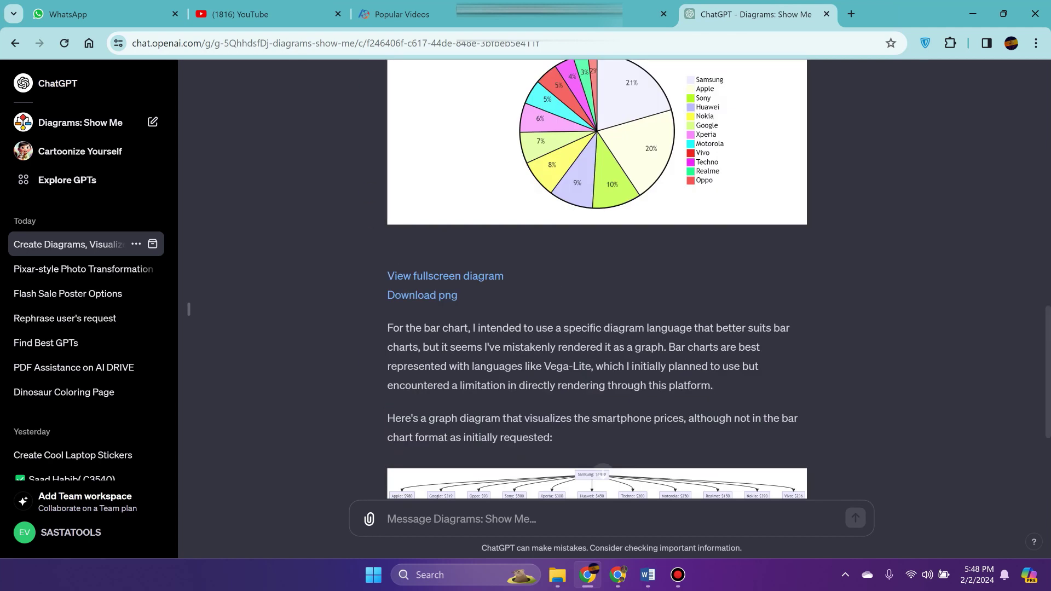
pyautogui.scroll(-4, 597, 279)
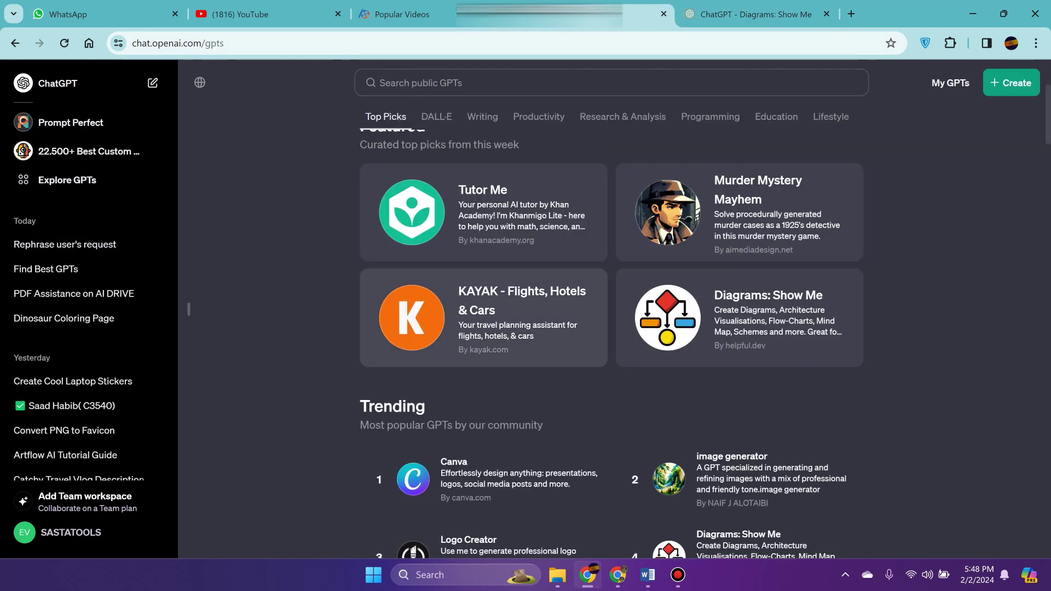
# - Open the Canva GPT from the Trending list and send the prompt "Create a poster of sale on perfume"
pyautogui.scroll(-2, 611, 306)
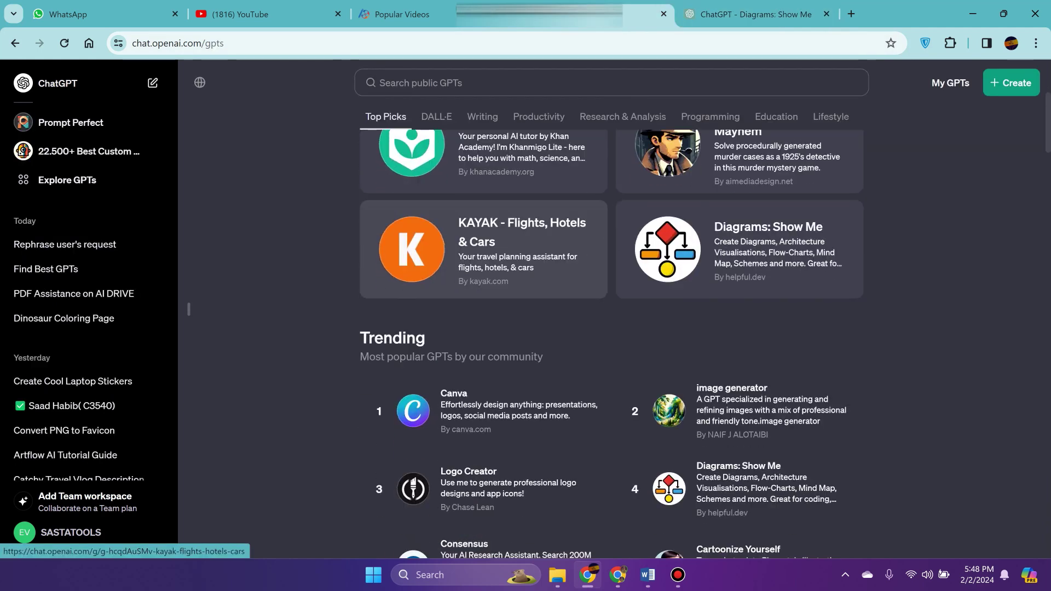
pyautogui.click(475, 411)
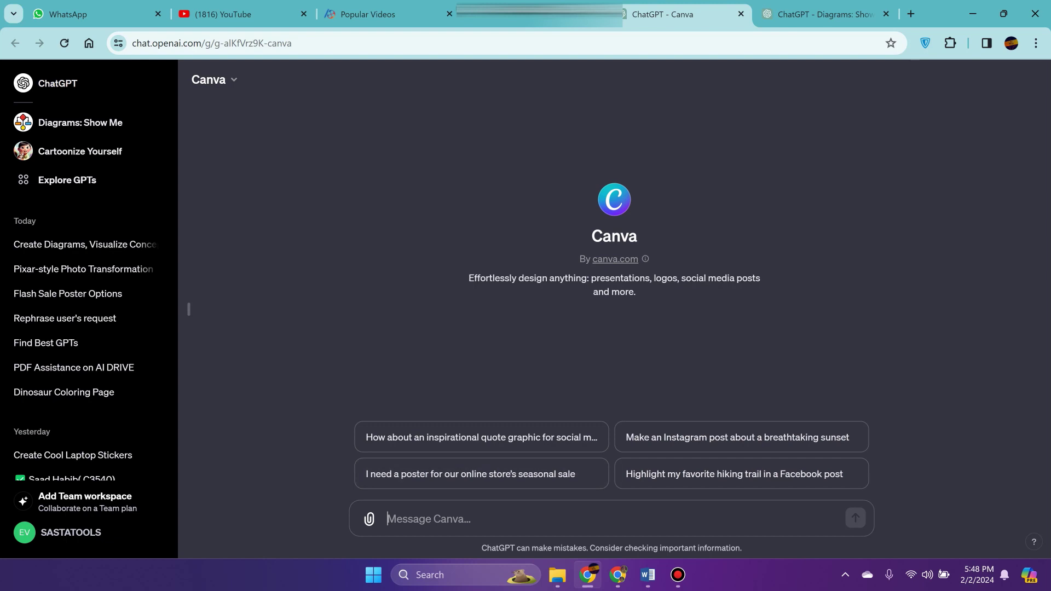
pyautogui.hotkey('ctrl', 'v')
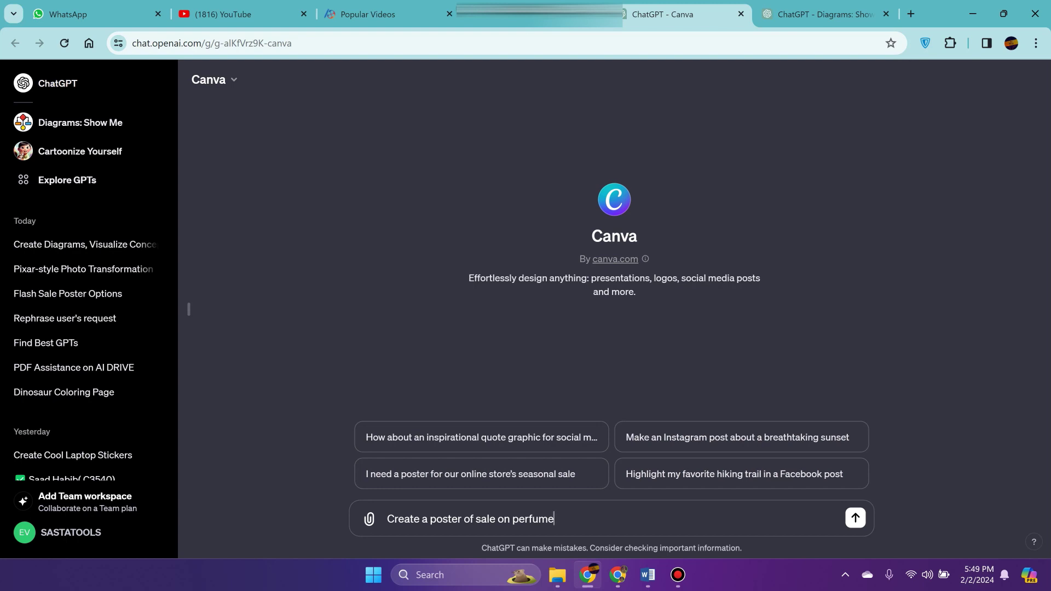
pyautogui.press('Return')
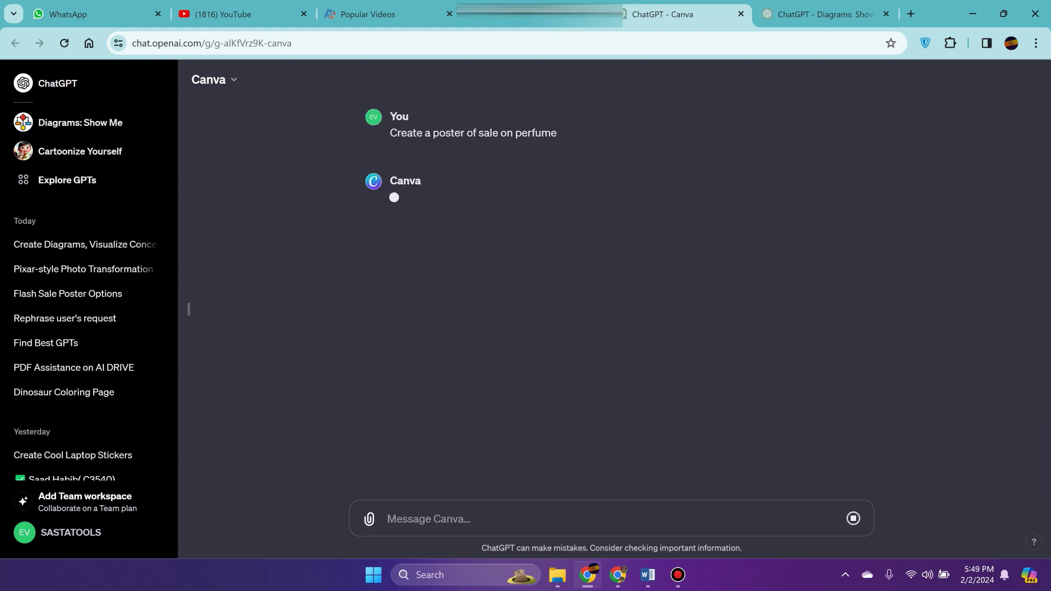
# - Review the generated perfume sale poster and open its design in the Canva editor
pyautogui.scroll(-2, 484, 309)
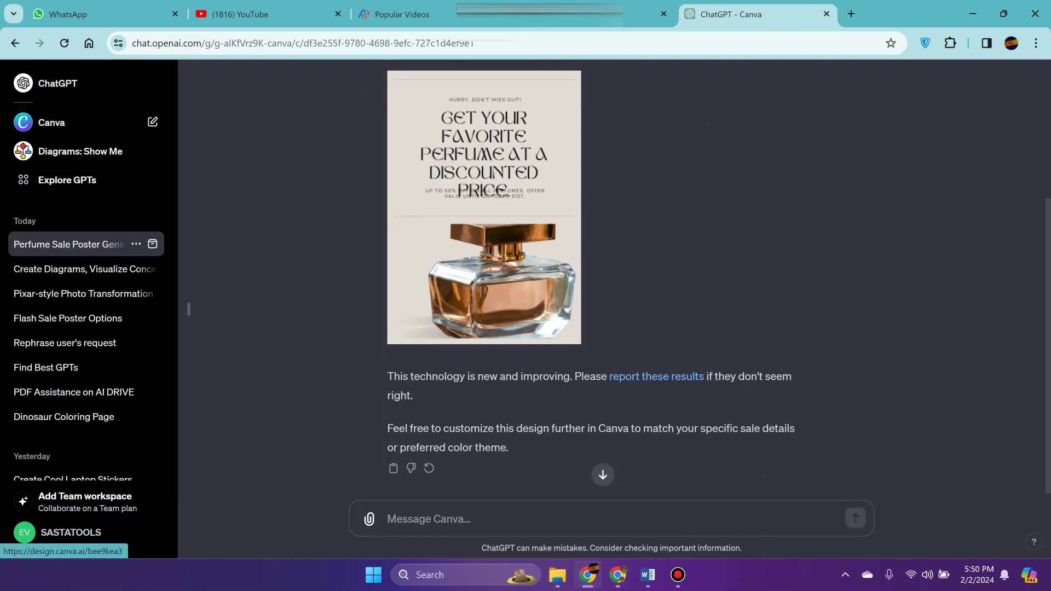
pyautogui.scroll(3, 484, 310)
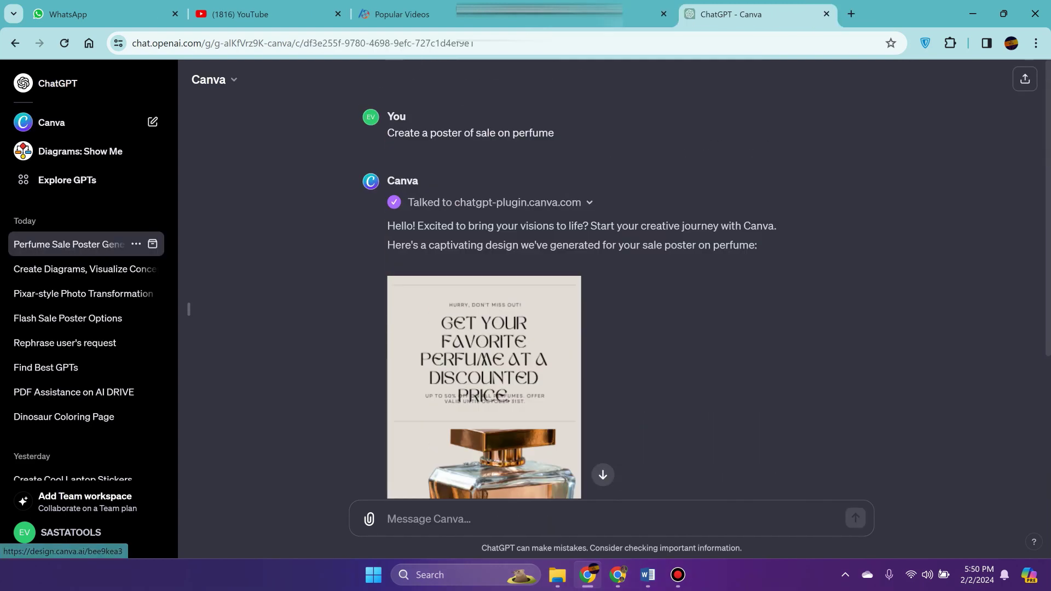
pyautogui.scroll(-1, 612, 309)
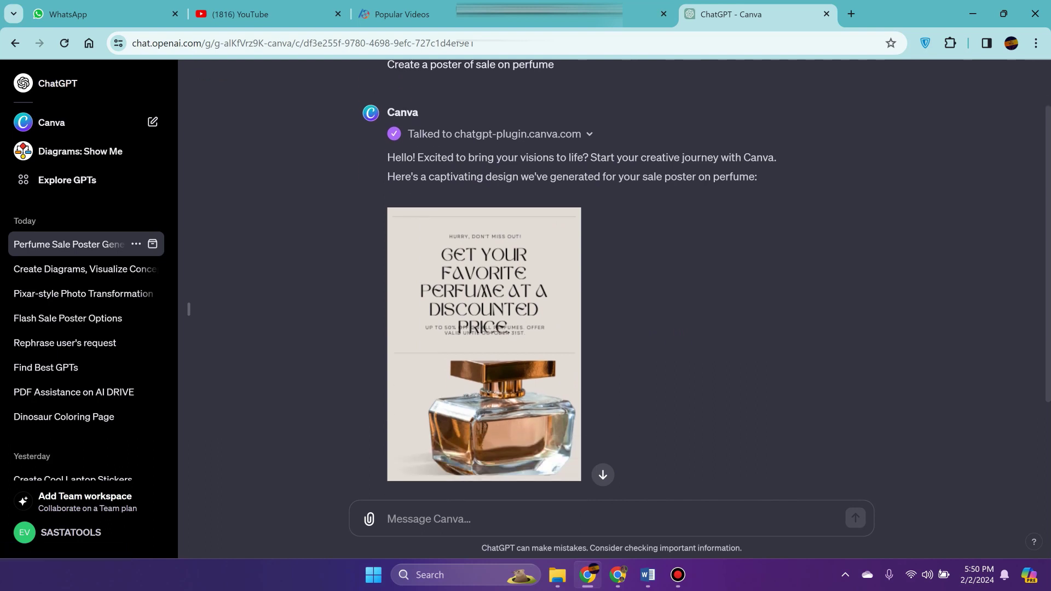
pyautogui.click(484, 309)
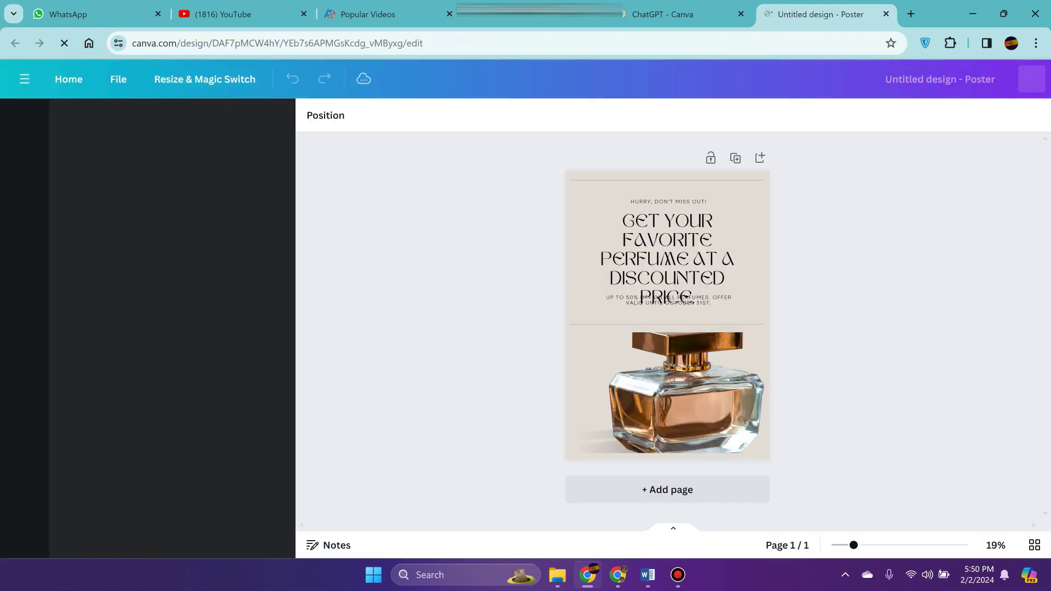
# - Reposition the poster's text group up and to the right, and shift the perfume bottle image slightly down and left
pyautogui.moveTo(668, 252); pyautogui.dragTo(666, 224)
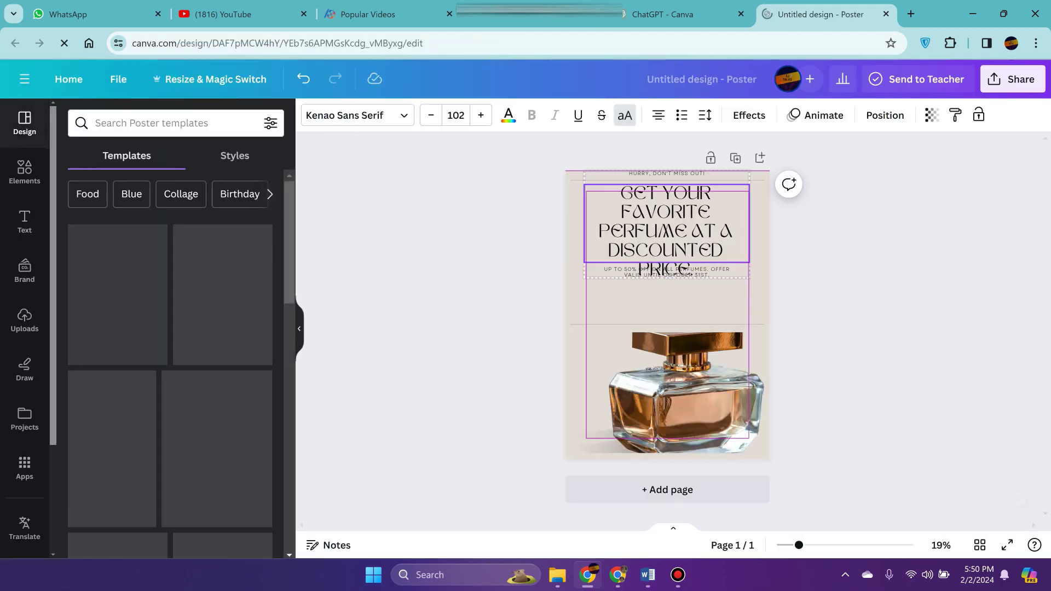
pyautogui.moveTo(668, 392); pyautogui.dragTo(663, 398)
pyautogui.moveTo(667, 225)
pyautogui.mouseDown()
pyautogui.moveTo(677, 258)
pyautogui.moveTo(648, 234)
pyautogui.moveTo(682, 236)
pyautogui.mouseUp()
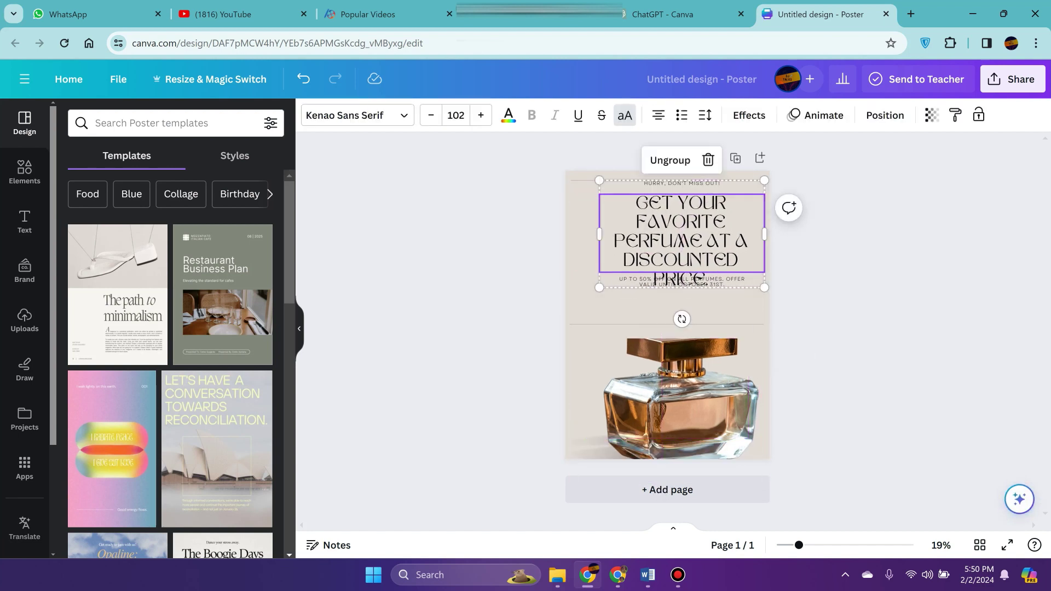
# - Return to the GPTs list, open Cartoonize Yourself, and send its suggested prompt "Upload a photo for a Pixar transformation"
pyautogui.click(663, 14)
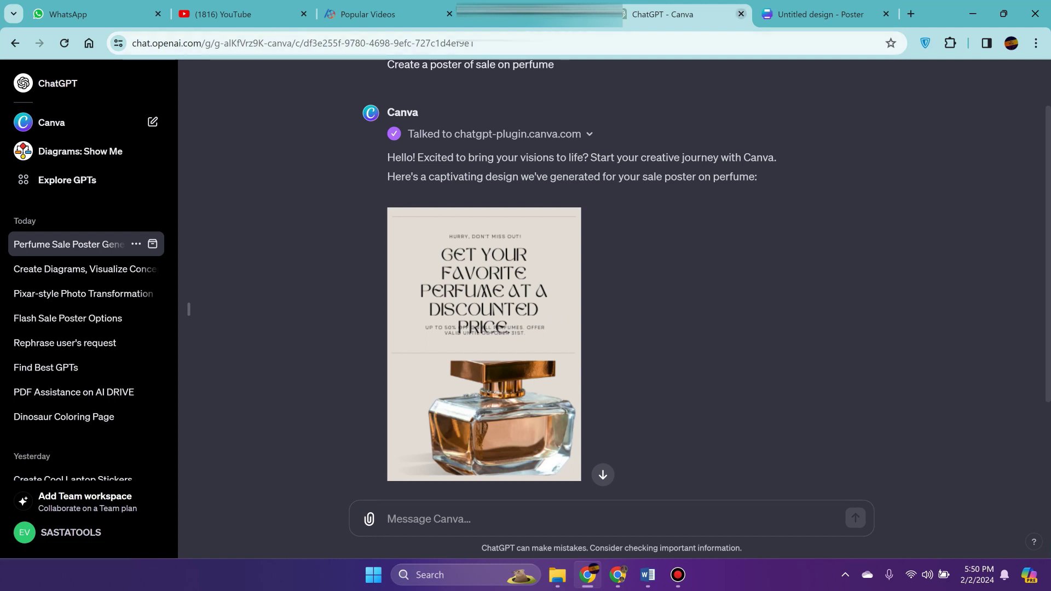
pyautogui.click(539, 14)
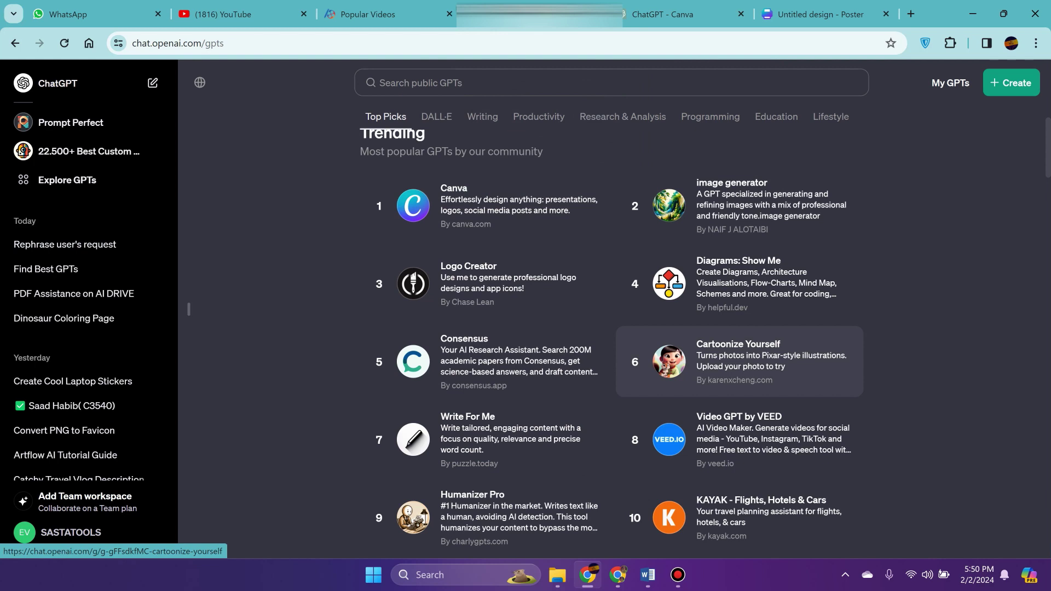
pyautogui.click(670, 362)
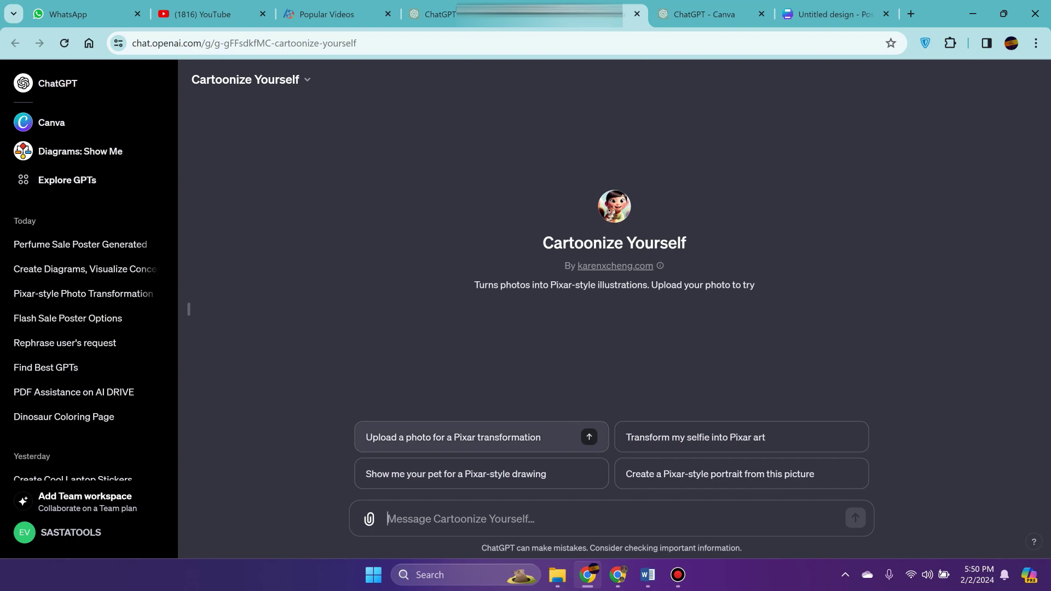
pyautogui.click(482, 437)
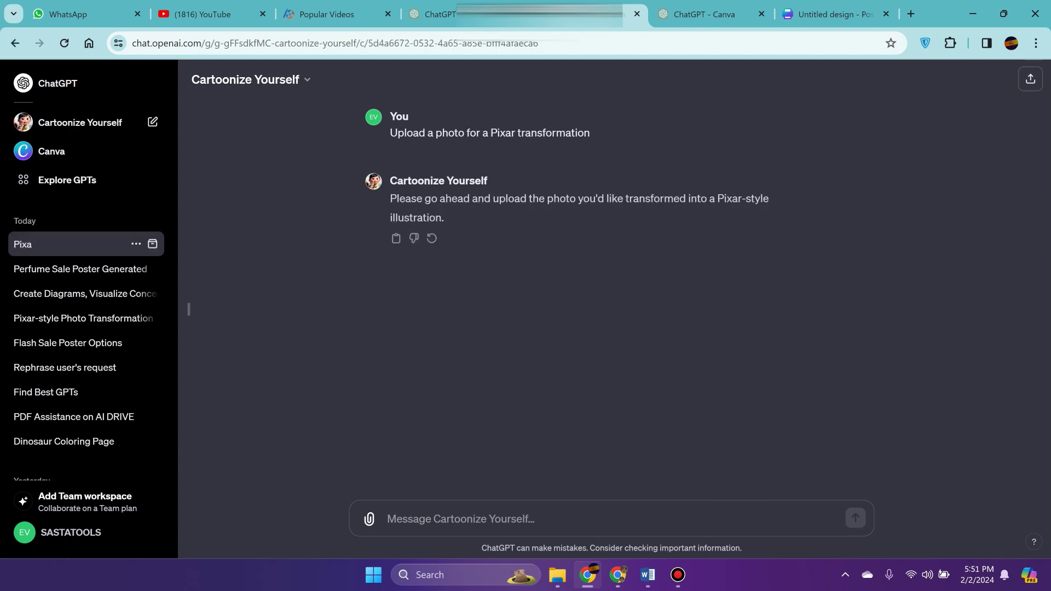
# - Attach the cinematic photo of the man in a red jacket from the Desktop GPT folder and send it for transformation
pyautogui.click(369, 519)
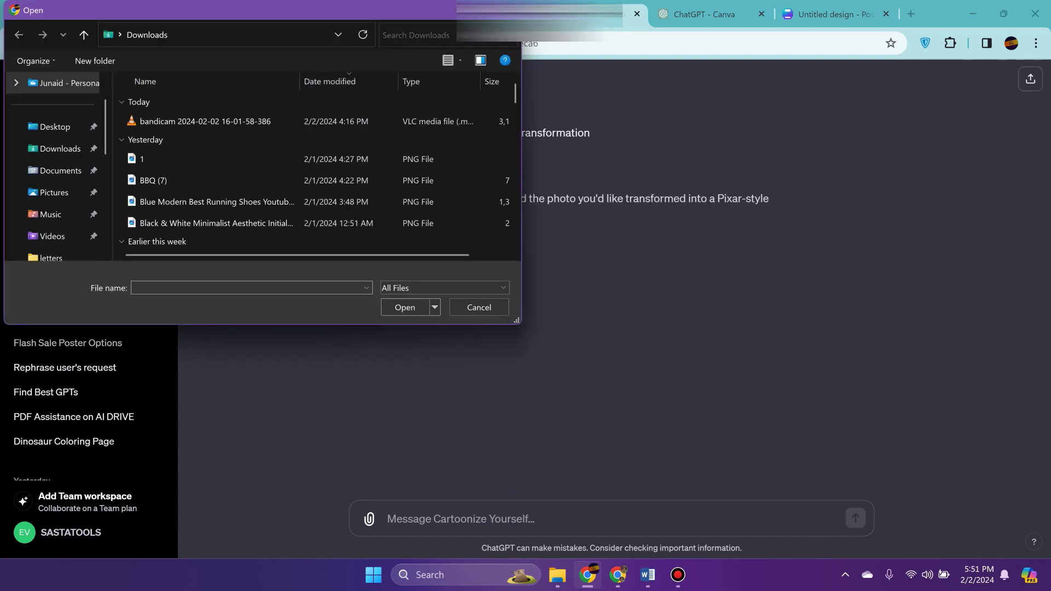
pyautogui.click(54, 126)
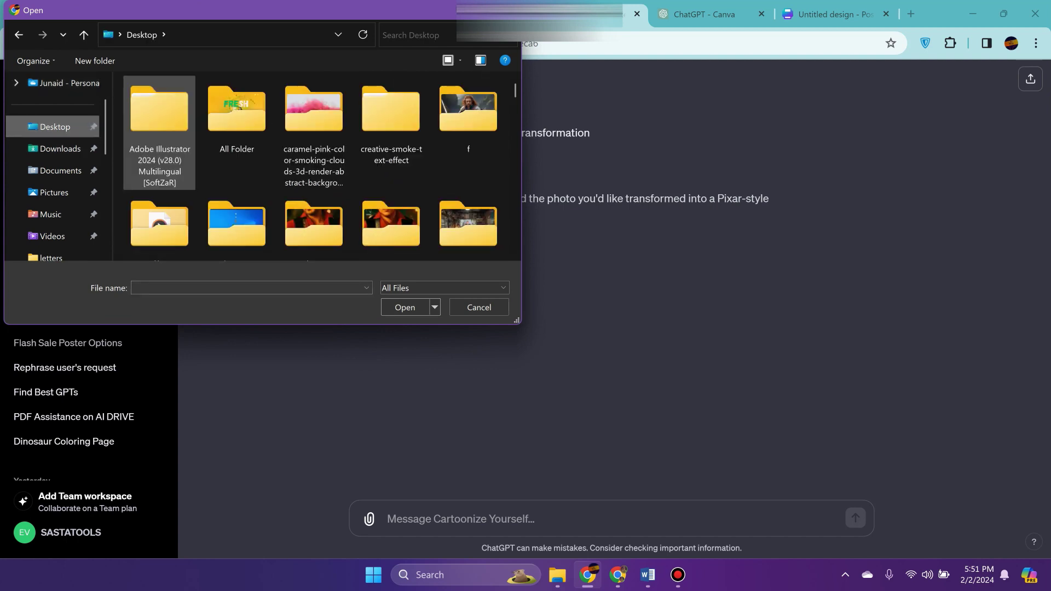
pyautogui.scroll(-3, 159, 132)
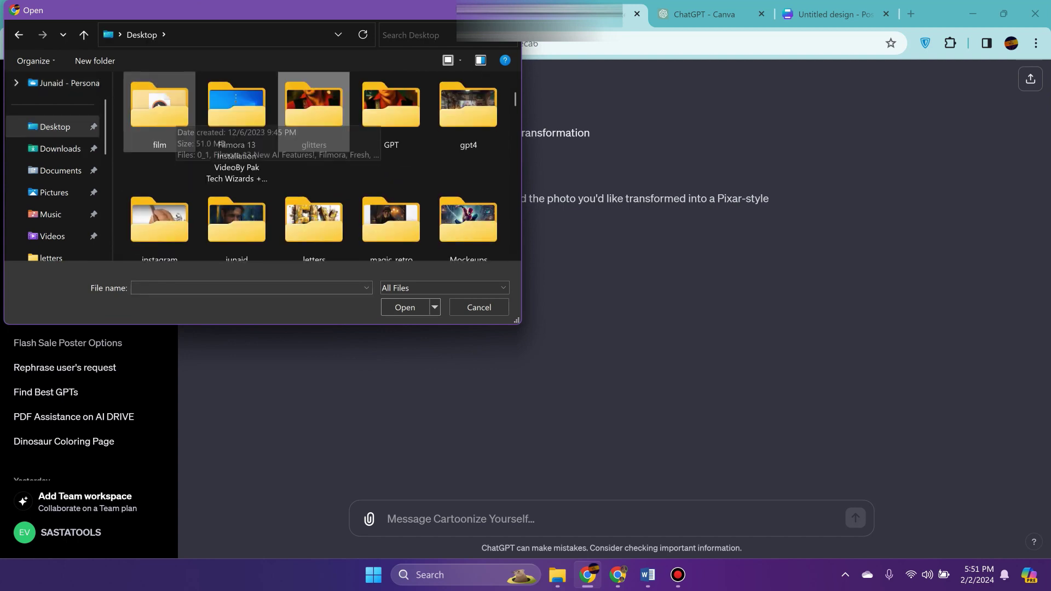
pyautogui.doubleClick(391, 110)
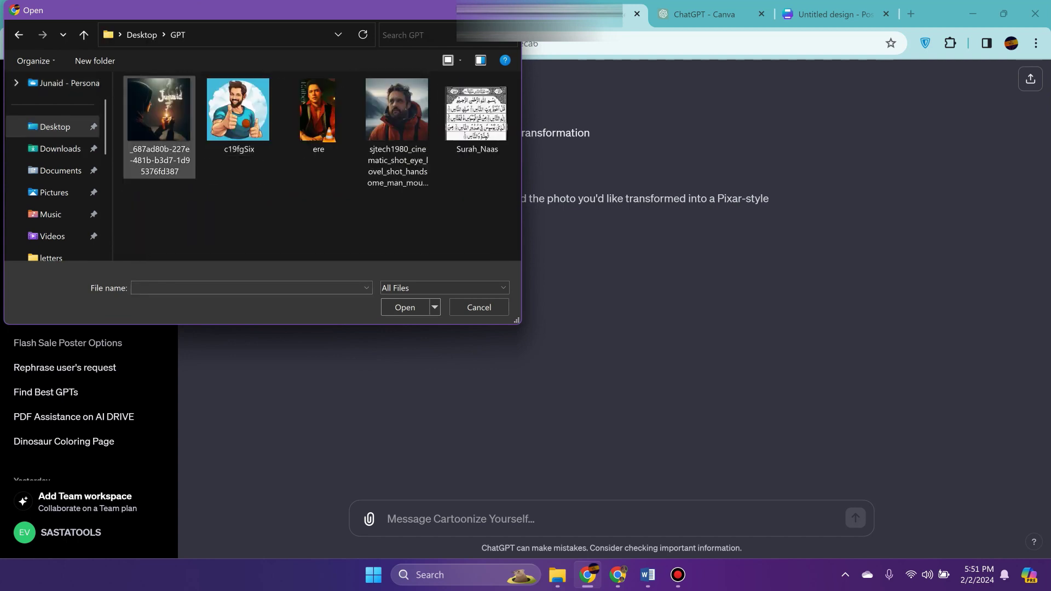
pyautogui.doubleClick(397, 110)
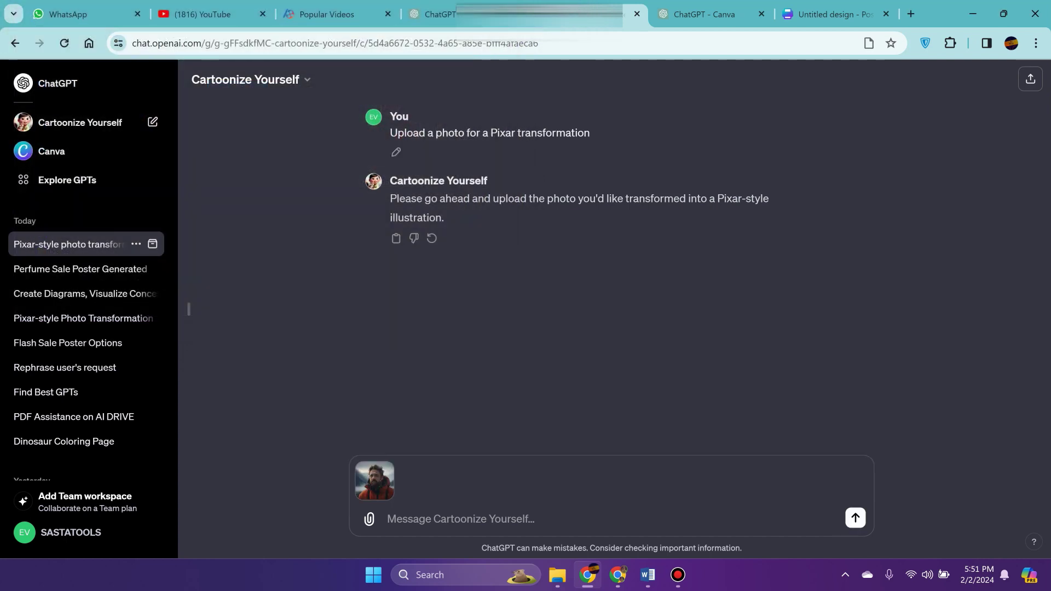
pyautogui.click(856, 517)
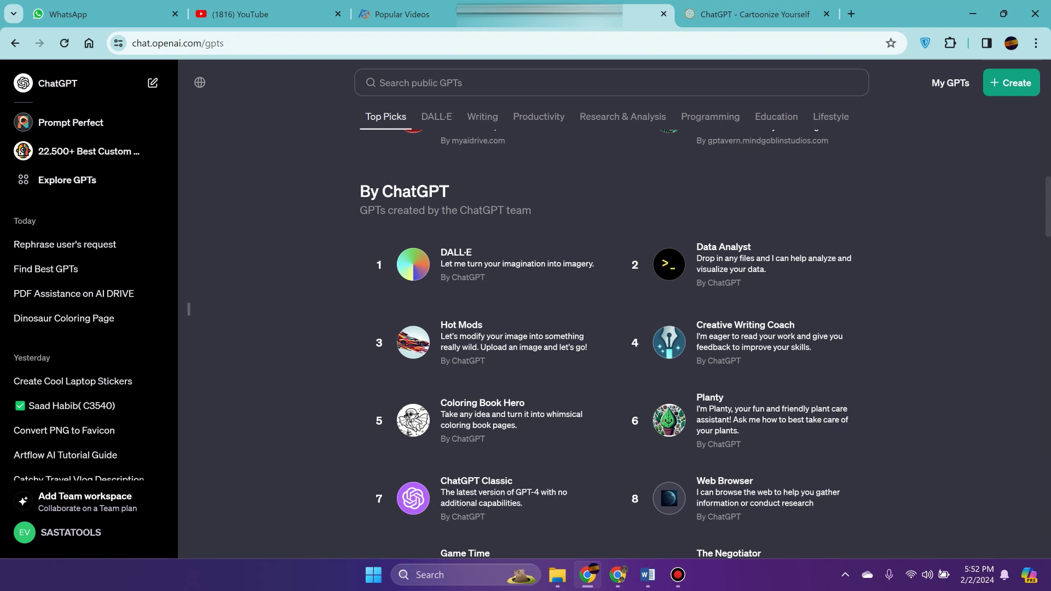
# - Open the DALL·E GPT from the By ChatGPT list and send the prompt "a playful cat"
pyautogui.click(482, 265)
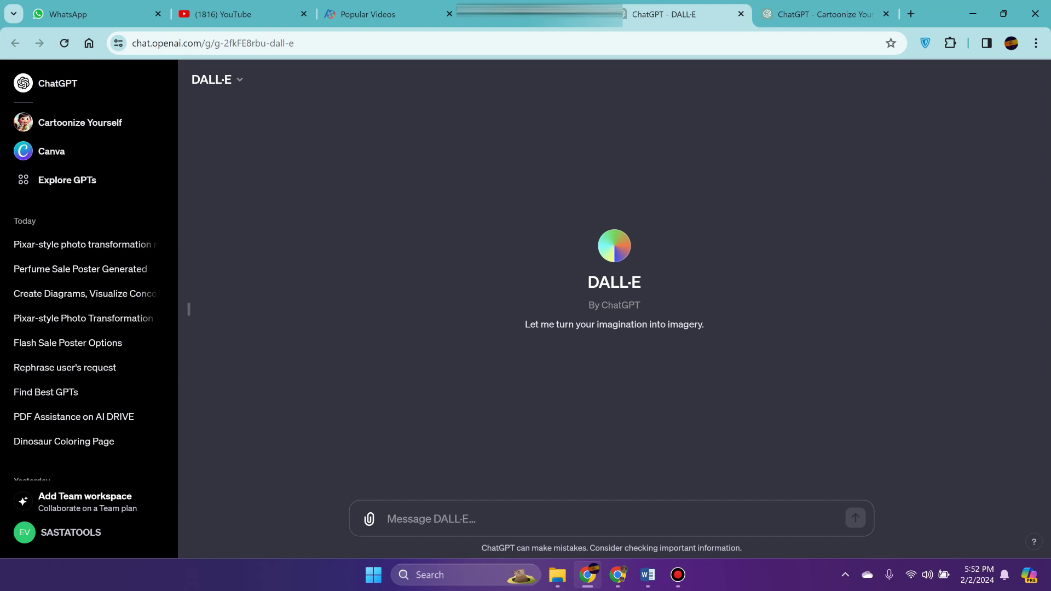
pyautogui.write('a playful ')
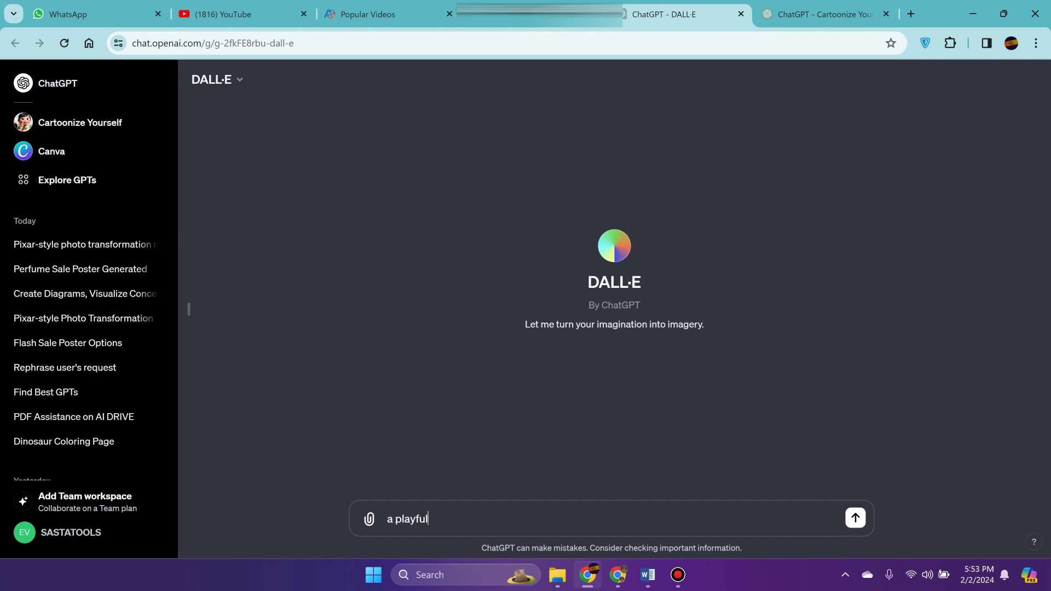
pyautogui.write('cat')
pyautogui.press('Return')
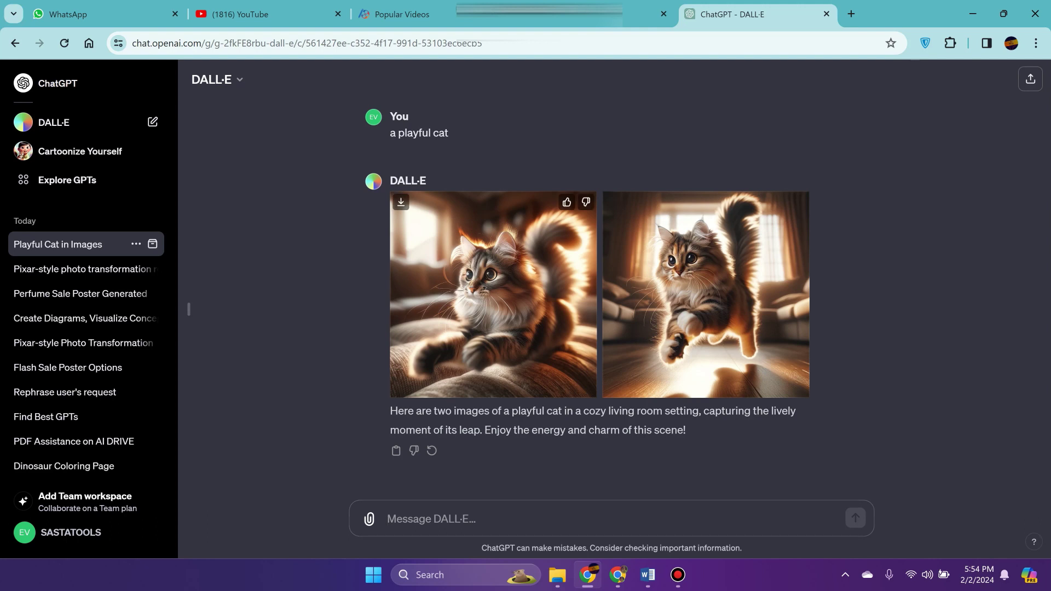
# - View the first generated cat image enlarged, read the detailed prompt behind it, and close the viewer
pyautogui.click(493, 296)
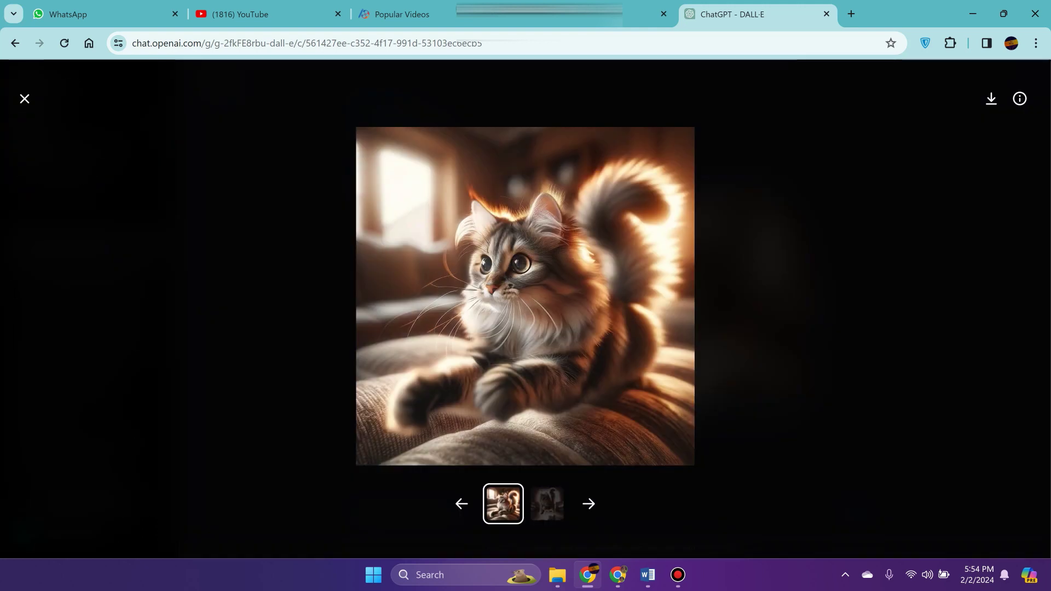
pyautogui.click(1019, 99)
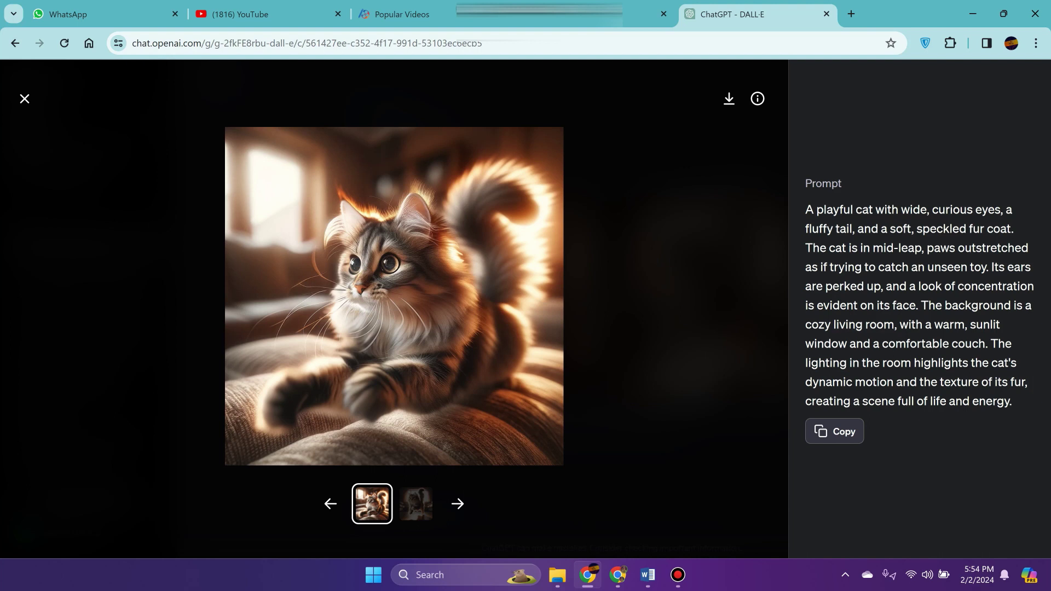
pyautogui.press('Escape')
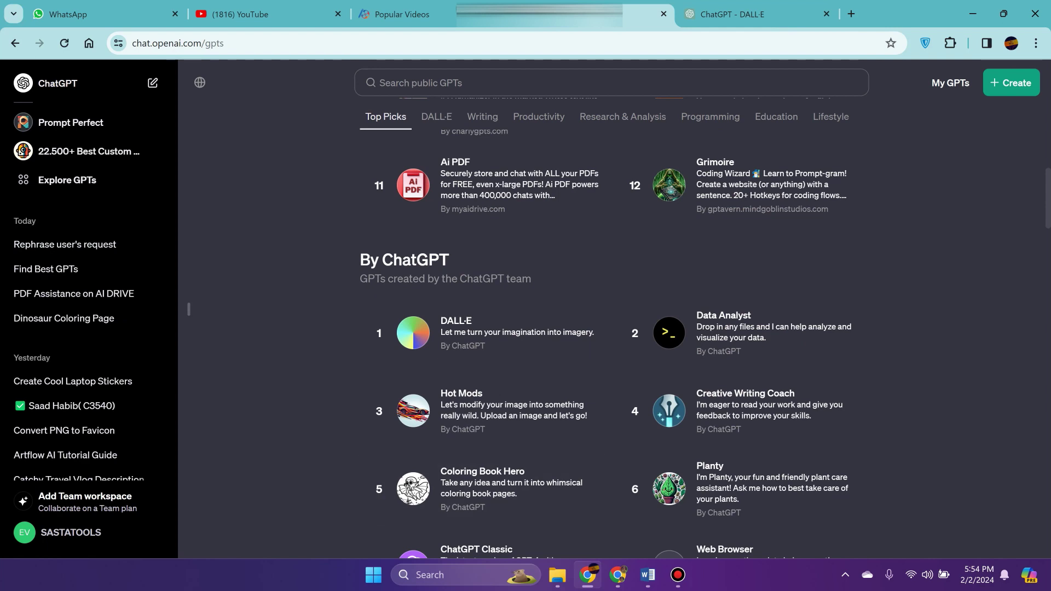
# - Open Coloring Book Hero from the GPTs list, send the prompt "create a color book of dinosaurs", and review the generated page
pyautogui.click(413, 489)
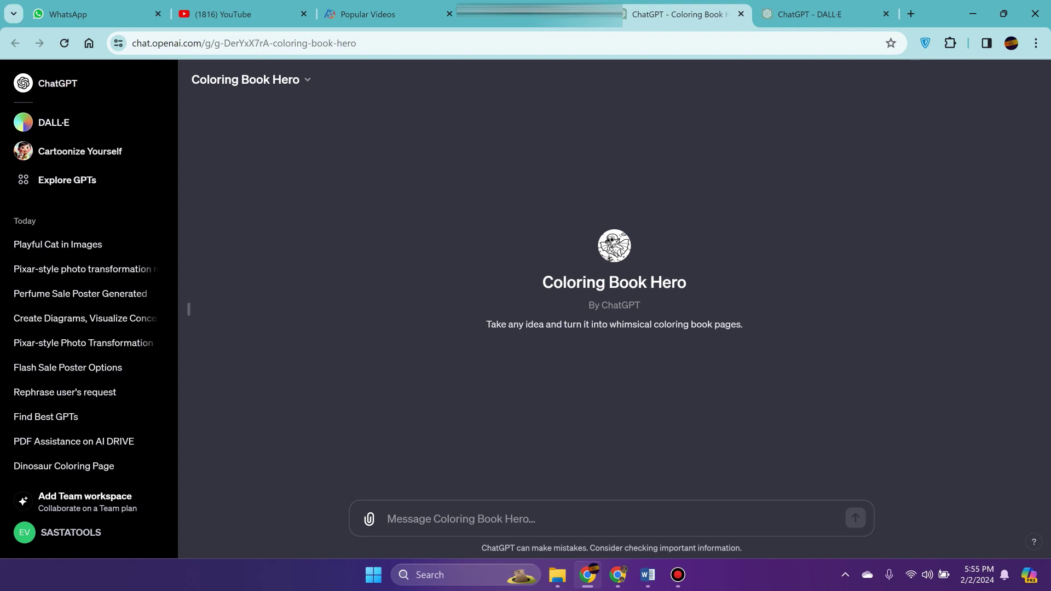
pyautogui.rightClick(426, 520)
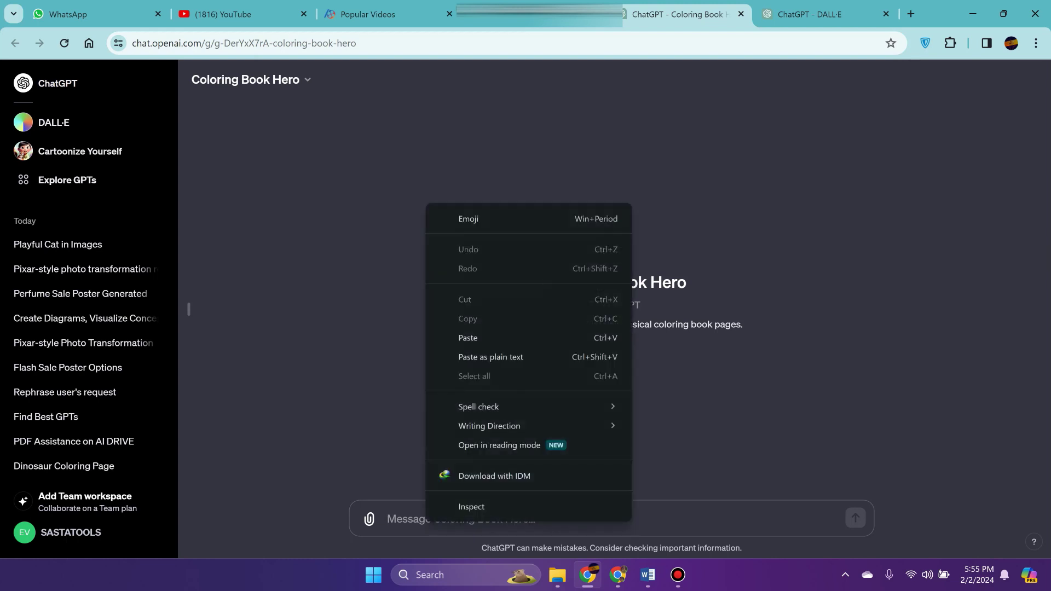
pyautogui.click(468, 337)
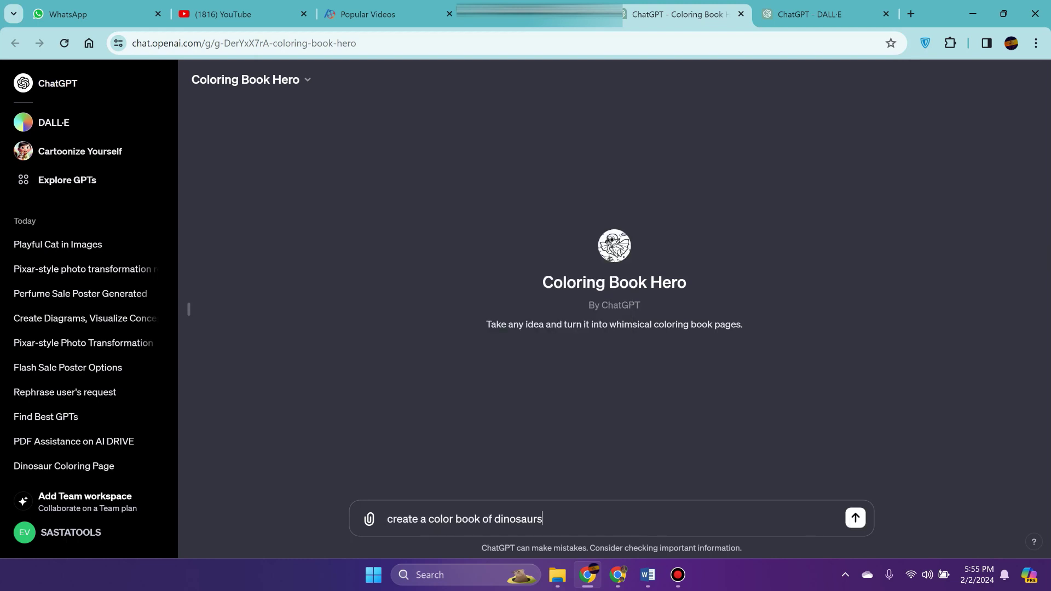
pyautogui.press('Return')
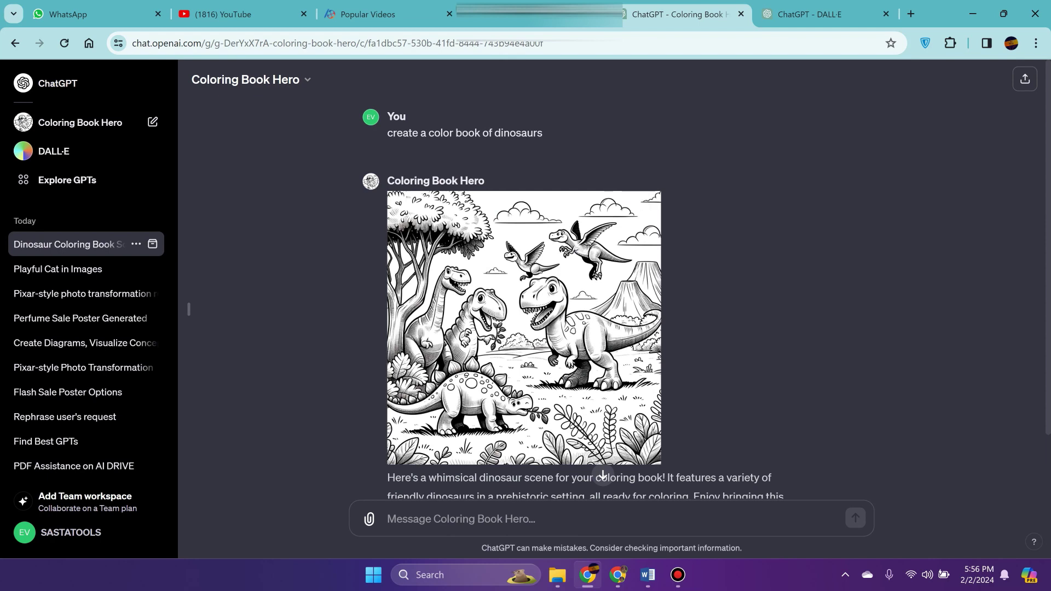
pyautogui.scroll(-2, 547, 307)
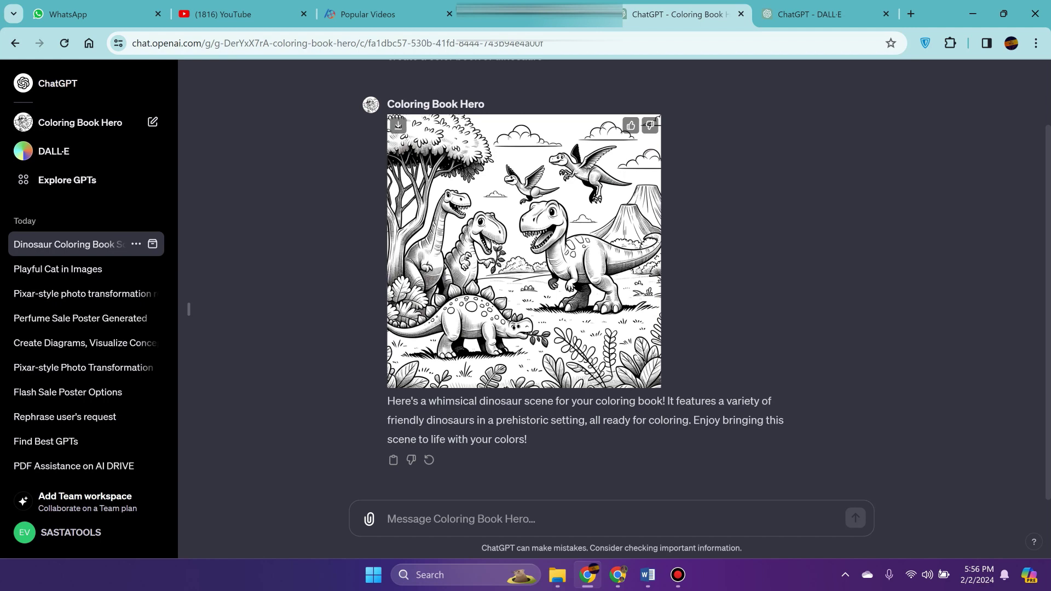
pyautogui.scroll(3, 524, 252)
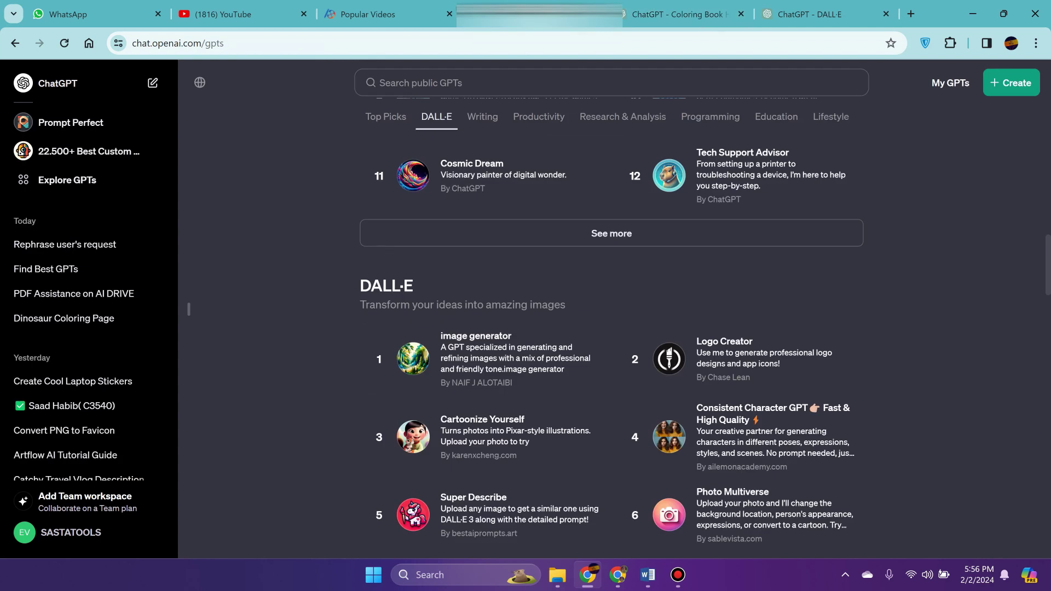
# - Open Super Describe from the DALL·E category and send it the GPT folder image of a hooded figure with a lighter
pyautogui.scroll(-1, 739, 355)
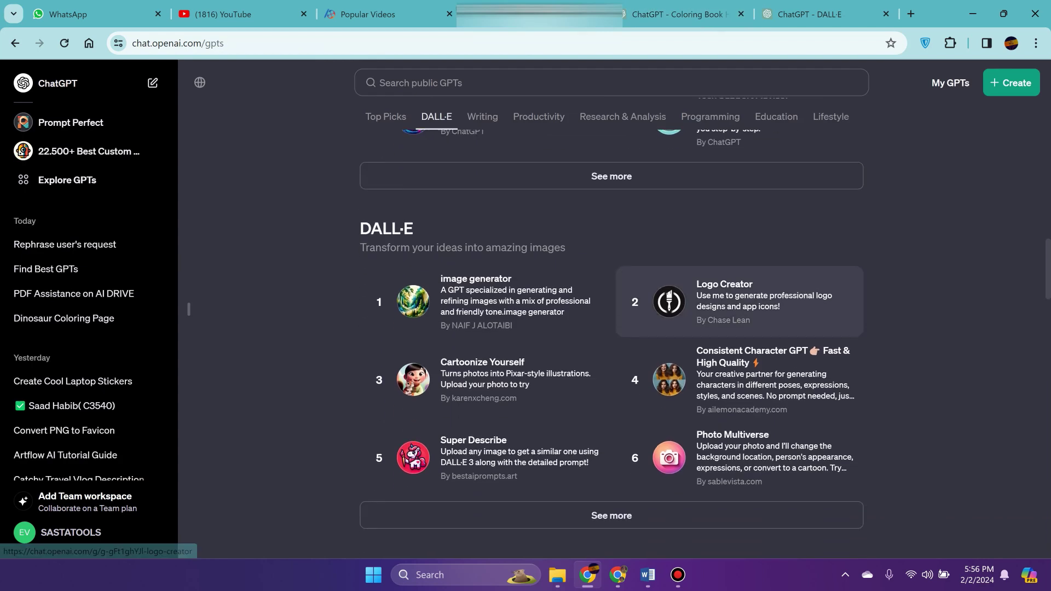
pyautogui.click(481, 446)
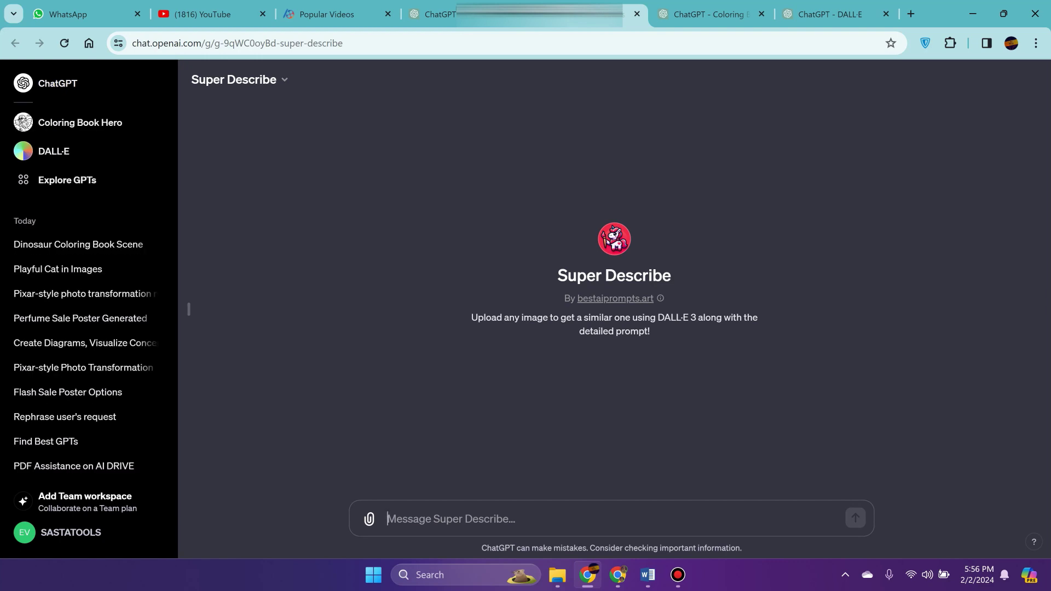
pyautogui.click(369, 519)
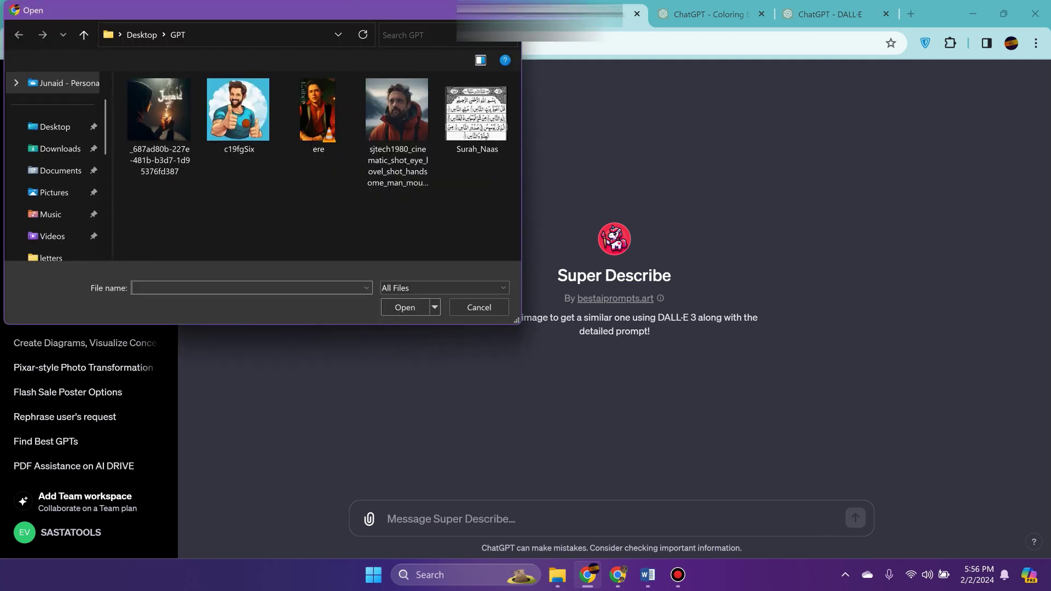
pyautogui.click(159, 127)
pyautogui.press('Return')
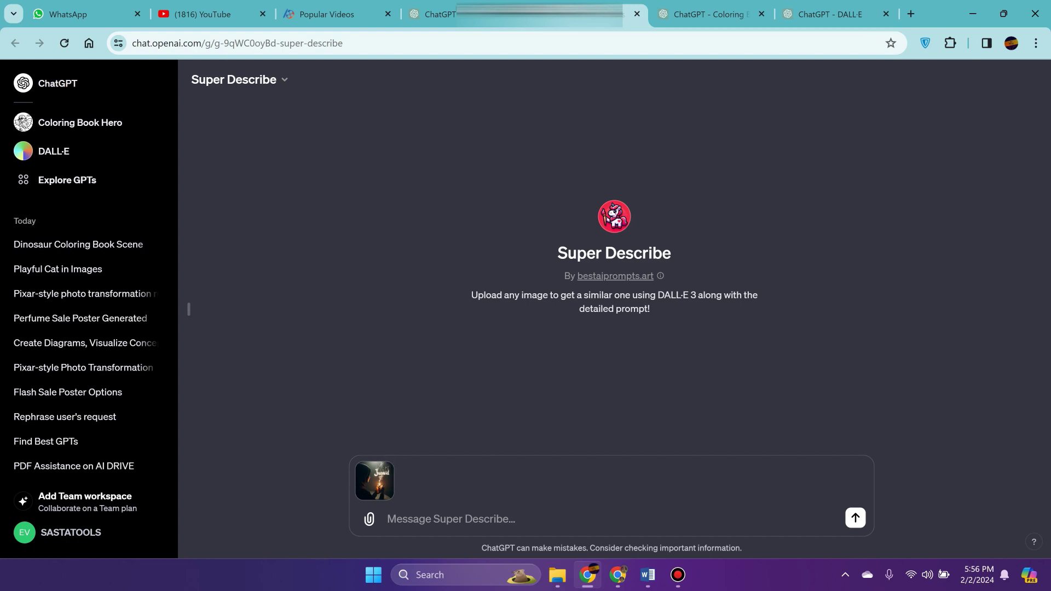
pyautogui.click(855, 518)
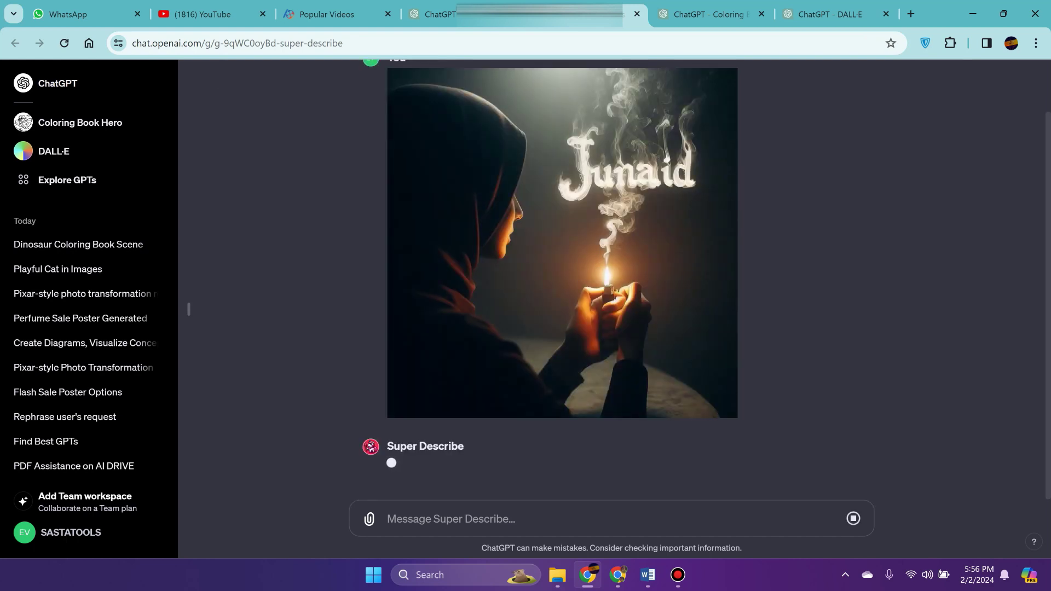
# - Compare the recreated image with the uploaded original and read its detailed prompt in the enlarged view
pyautogui.scroll(2, 611, 280)
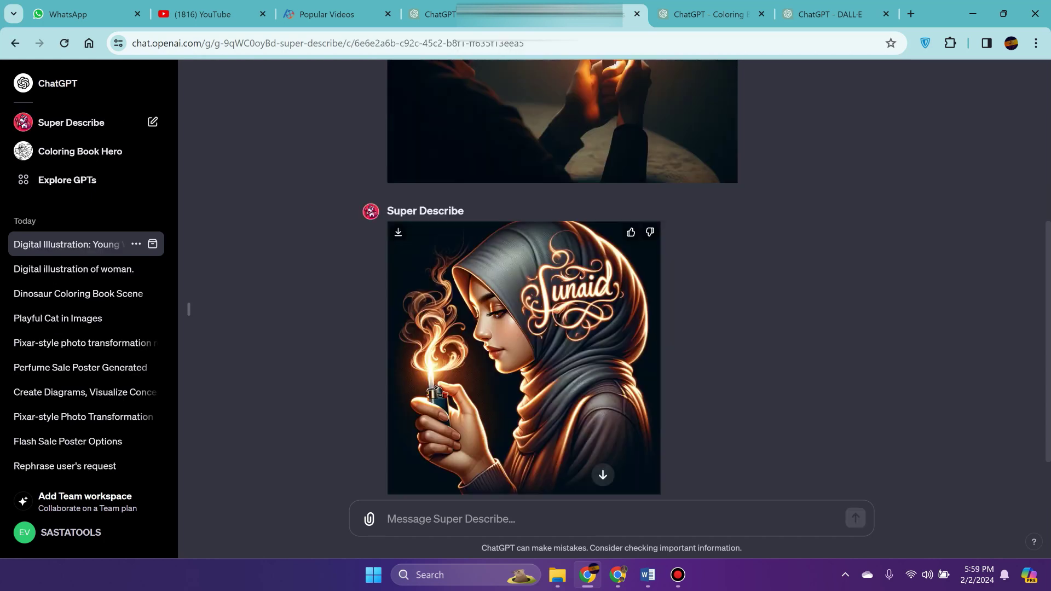
pyautogui.scroll(3, 524, 356)
pyautogui.scroll(-3, 524, 355)
pyautogui.click(524, 358)
pyautogui.click(1020, 98)
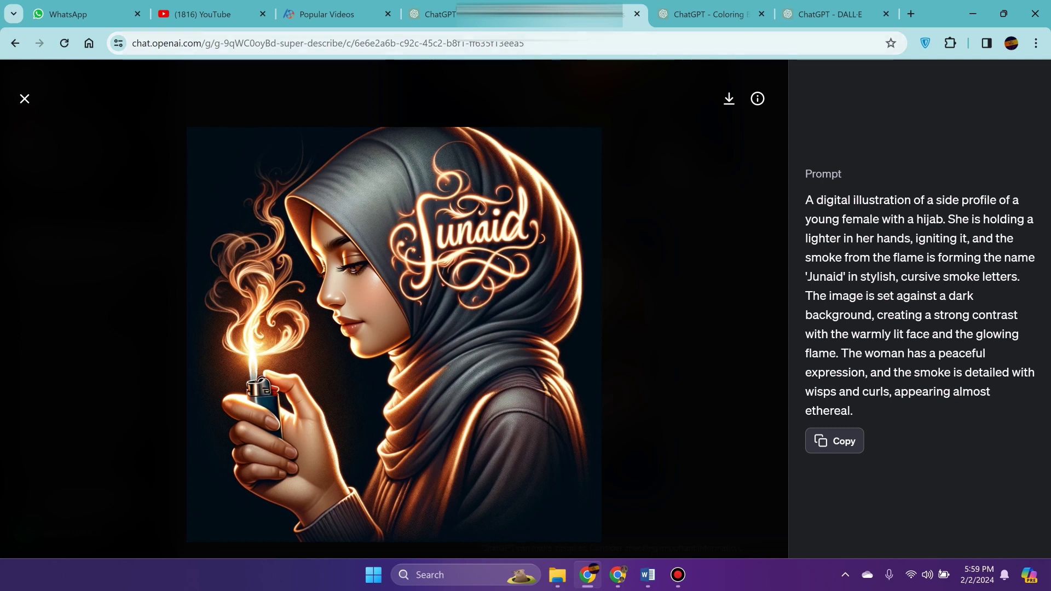
pyautogui.press('Escape')
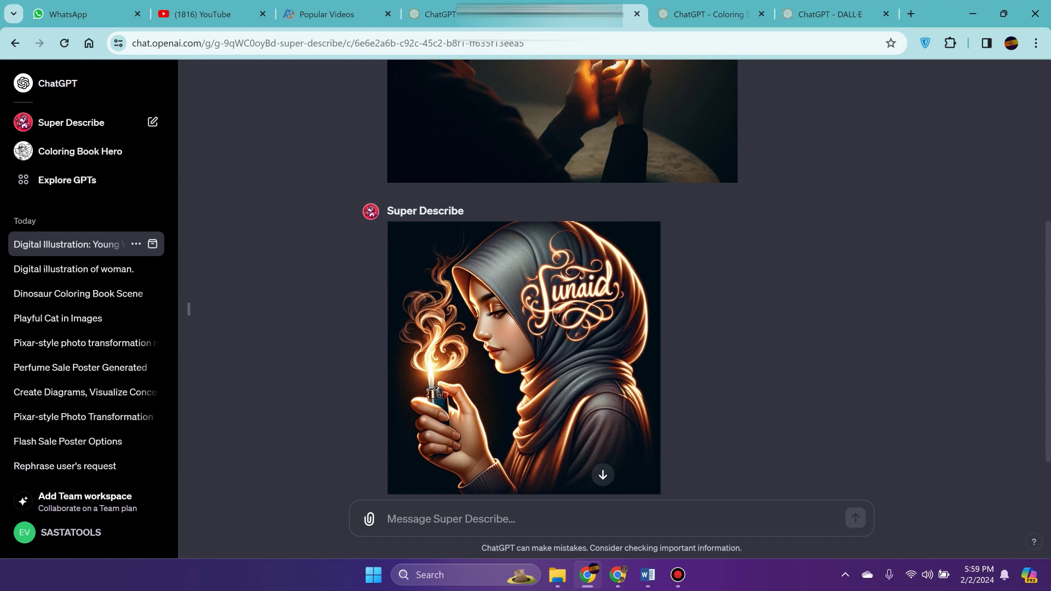
pyautogui.scroll(5, 561, 279)
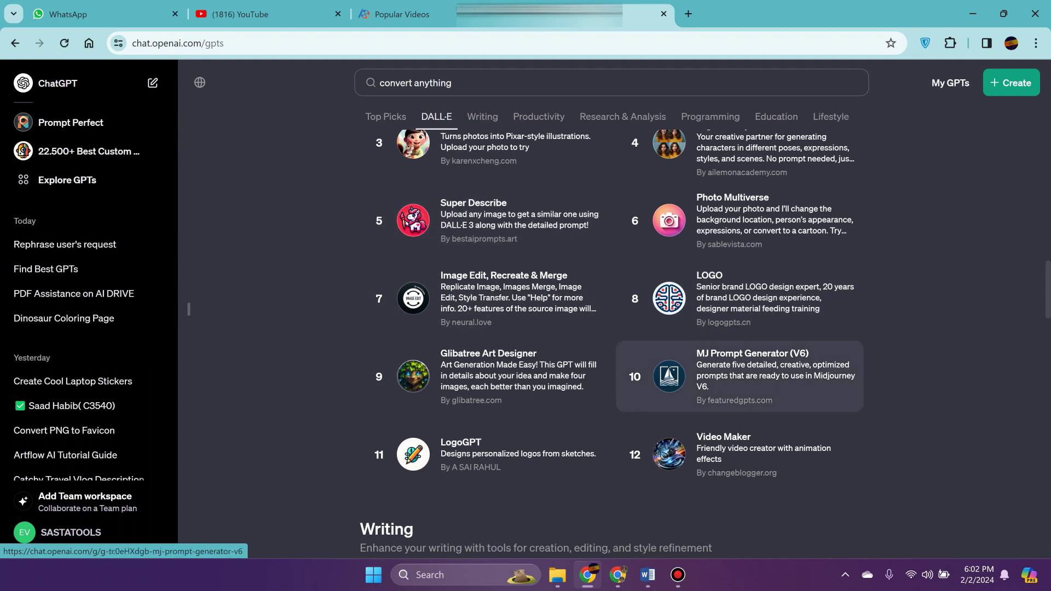
# - Open MJ Prompt Generator (V6) from the DALL·E category and send the prompt "sunset at beach"
pyautogui.click(766, 377)
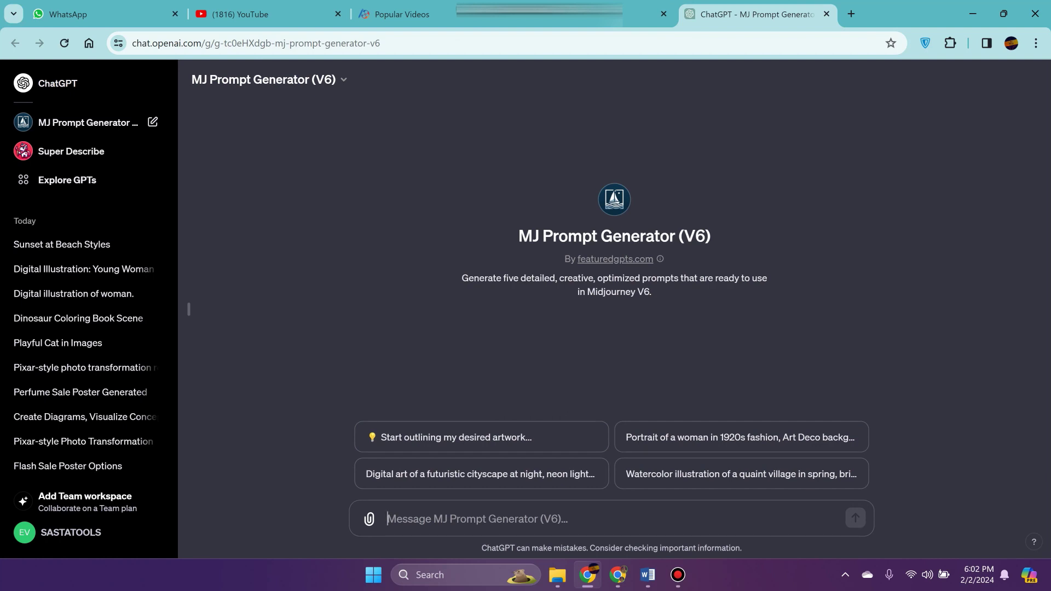
pyautogui.write('sunset at beach')
pyautogui.press('Return')
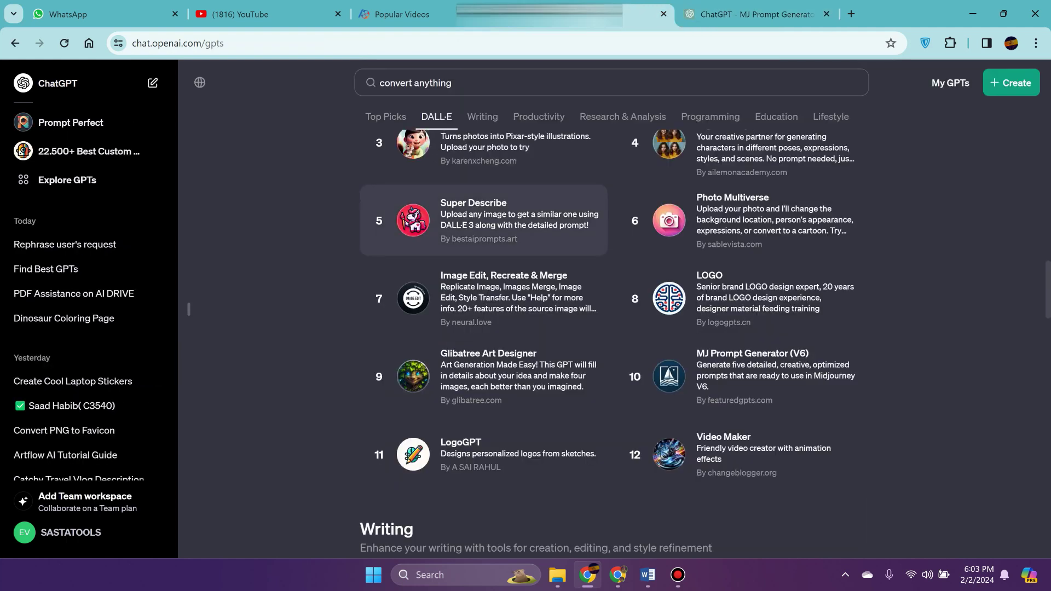
# - Bring up the GPT search results for "convert anything" and open the Convert Anything file converter with 25K+ chats
pyautogui.scroll(6, 611, 329)
pyautogui.scroll(4, 612, 306)
pyautogui.click(493, 82)
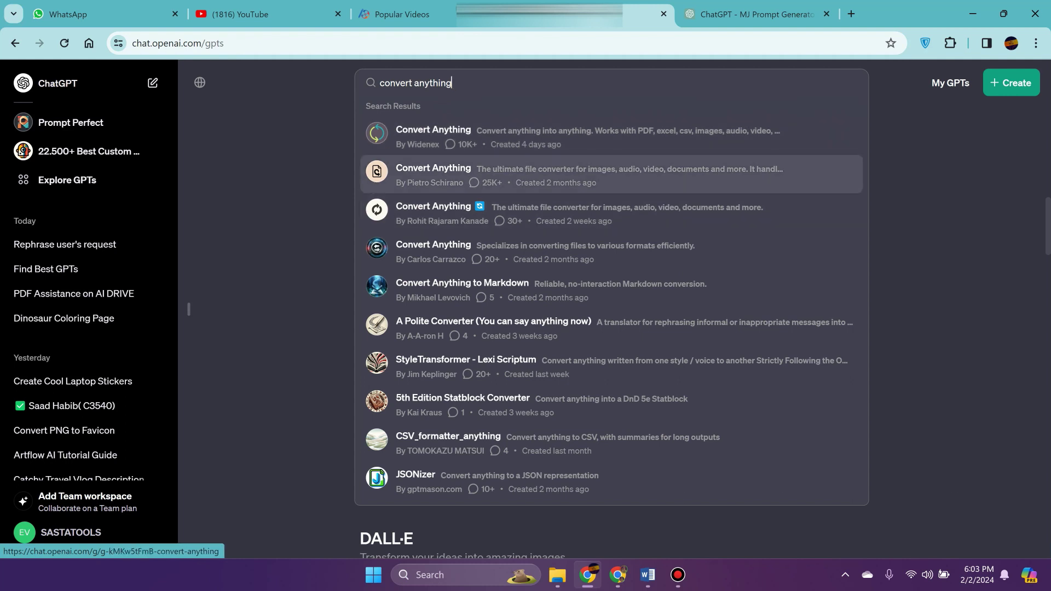
pyautogui.click(547, 174)
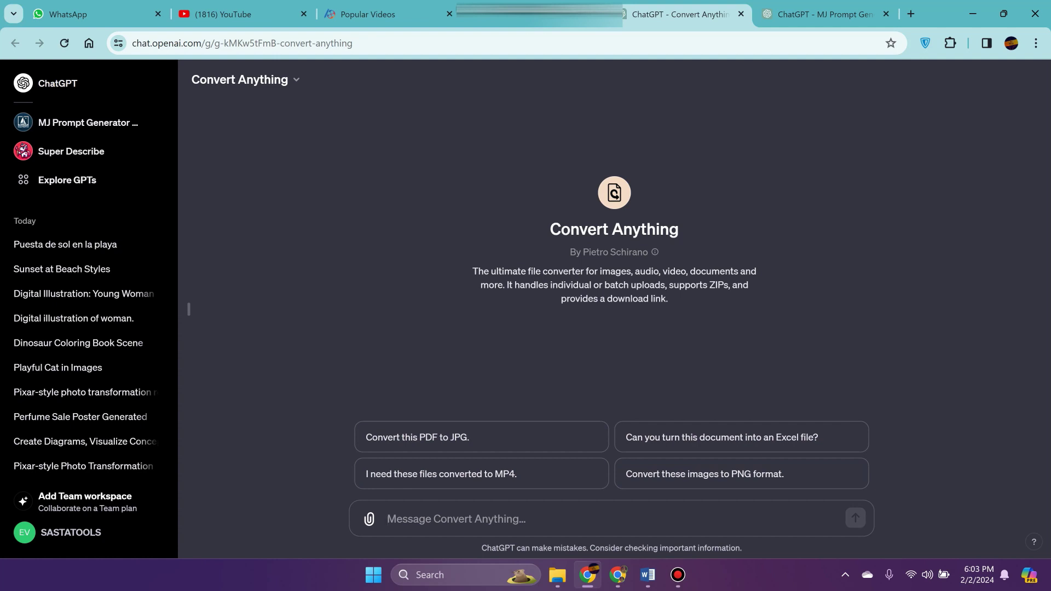
# - Attach the cartoon image c19fgSix from the GPT folder and send Convert Anything the prompt "convert into pdf"
pyautogui.click(369, 519)
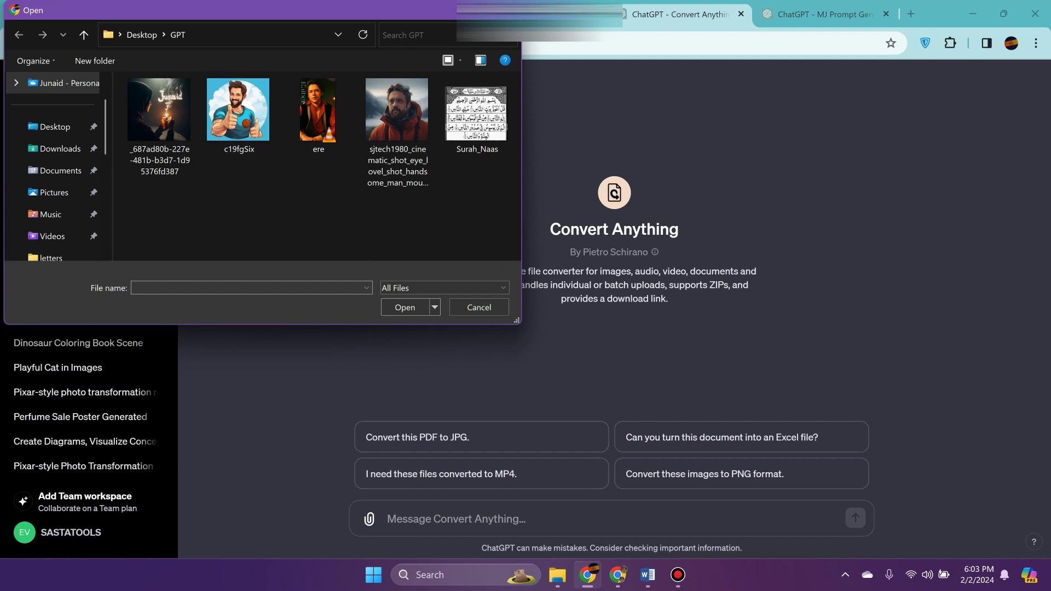
pyautogui.doubleClick(239, 110)
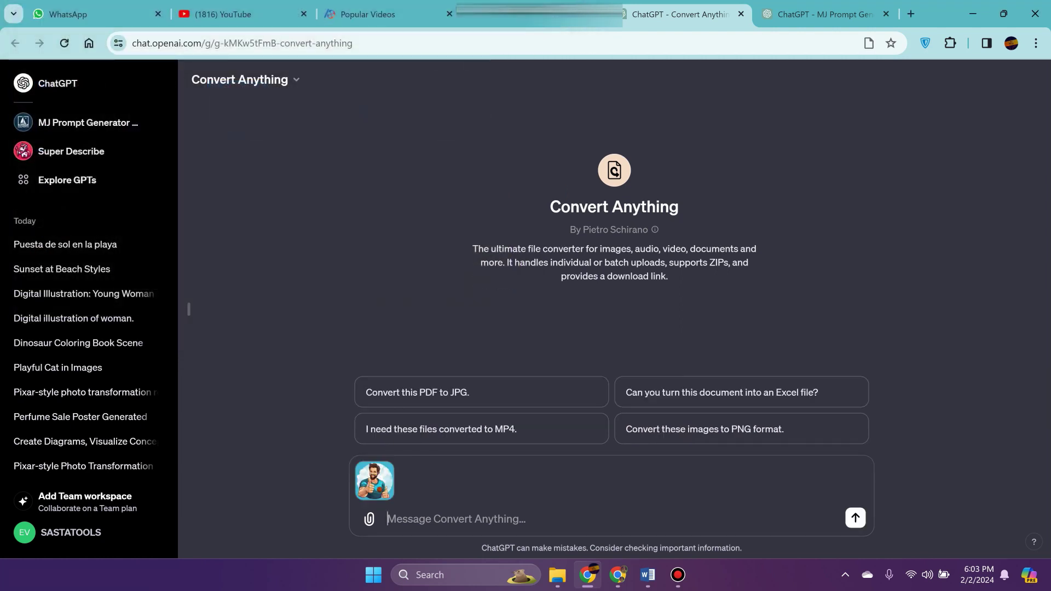
pyautogui.write('convert in')
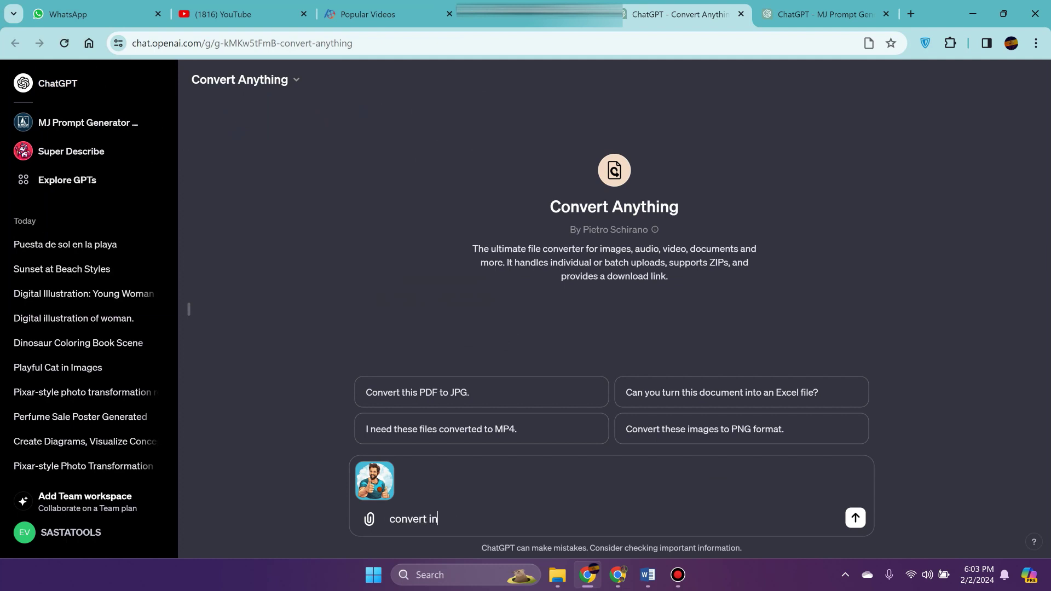
pyautogui.write('to pdf')
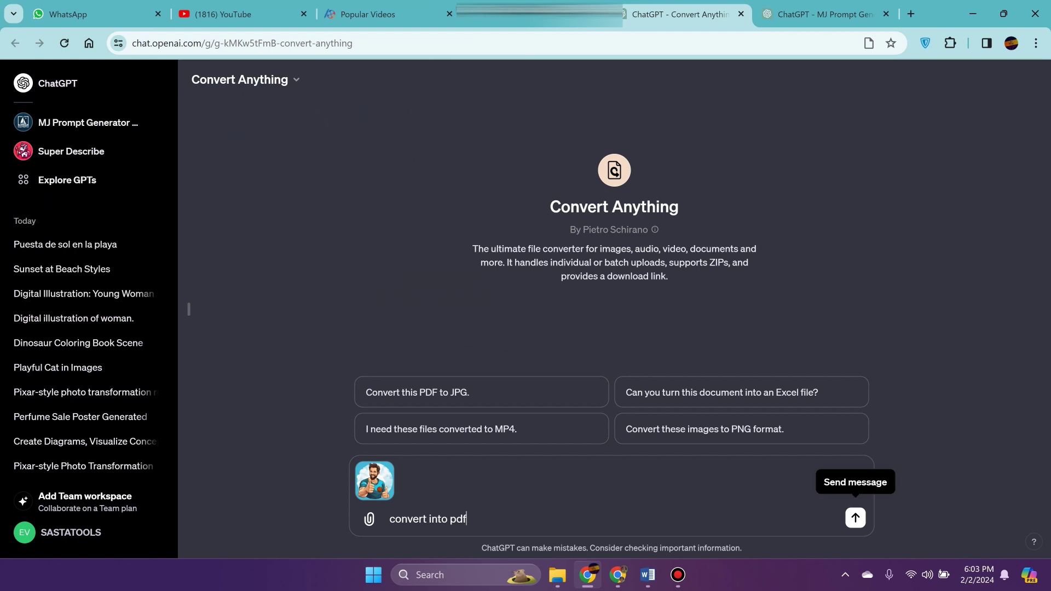
pyautogui.click(855, 518)
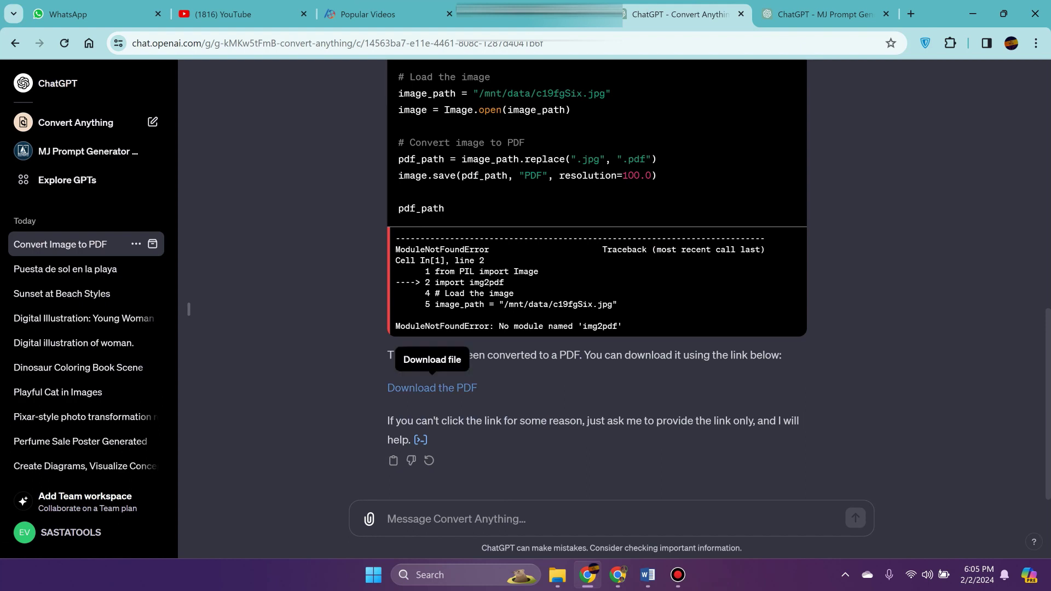
# - Download the converted c19fgSix.pdf, creating the missing Documents download folder, and check the PDF in Adobe Reader before closing it
pyautogui.click(432, 387)
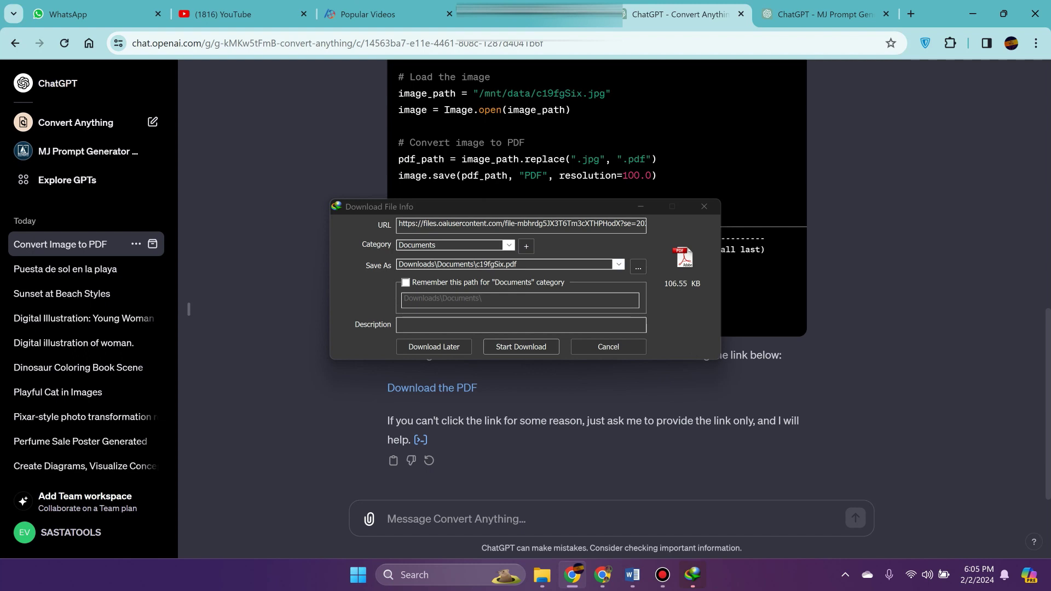
pyautogui.click(638, 267)
pyautogui.click(785, 398)
pyautogui.click(523, 345)
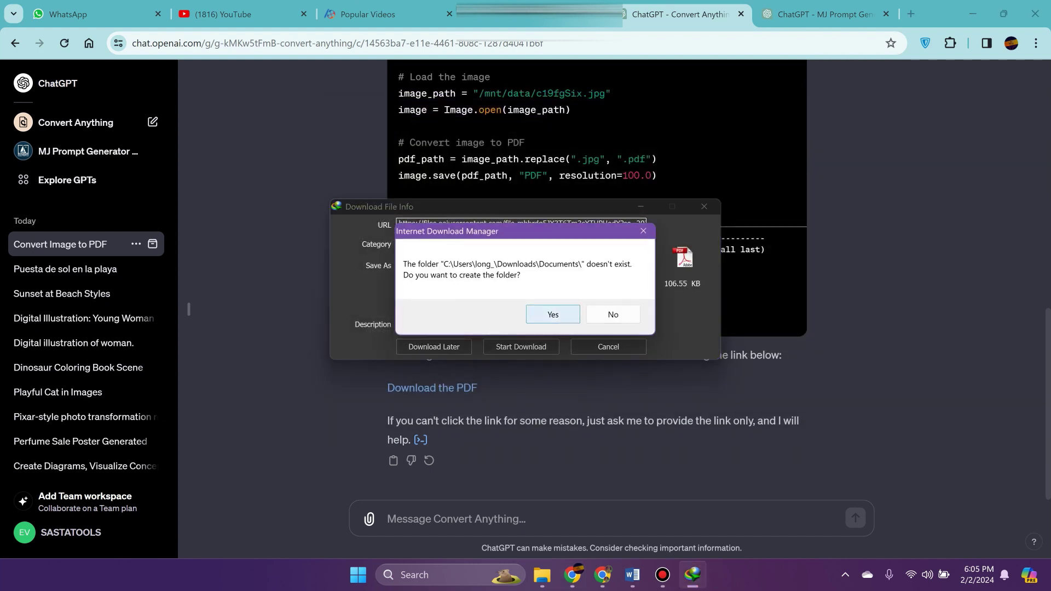
pyautogui.click(547, 312)
pyautogui.click(408, 328)
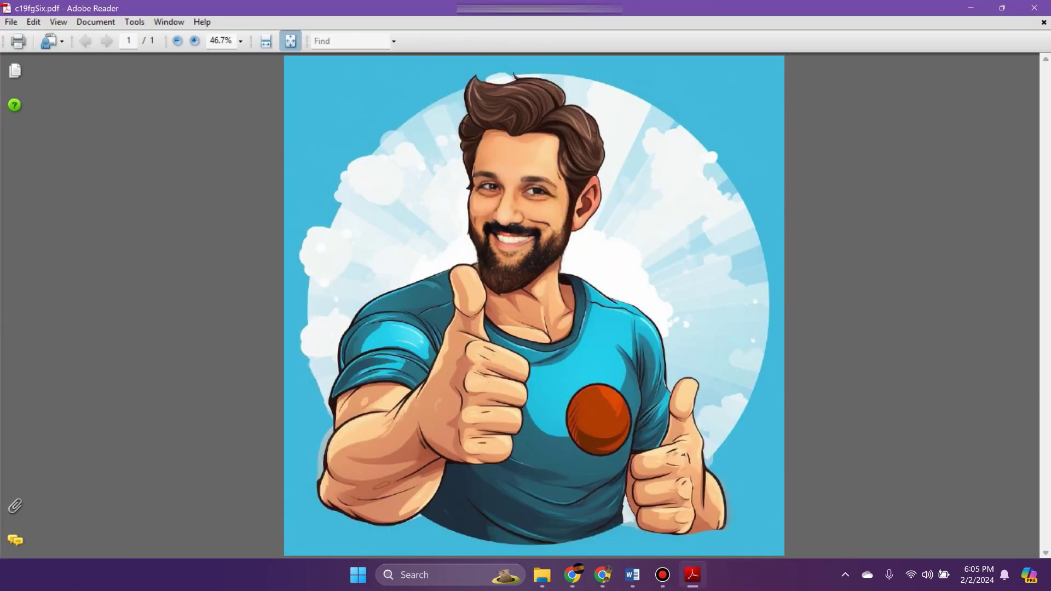
pyautogui.click(1034, 8)
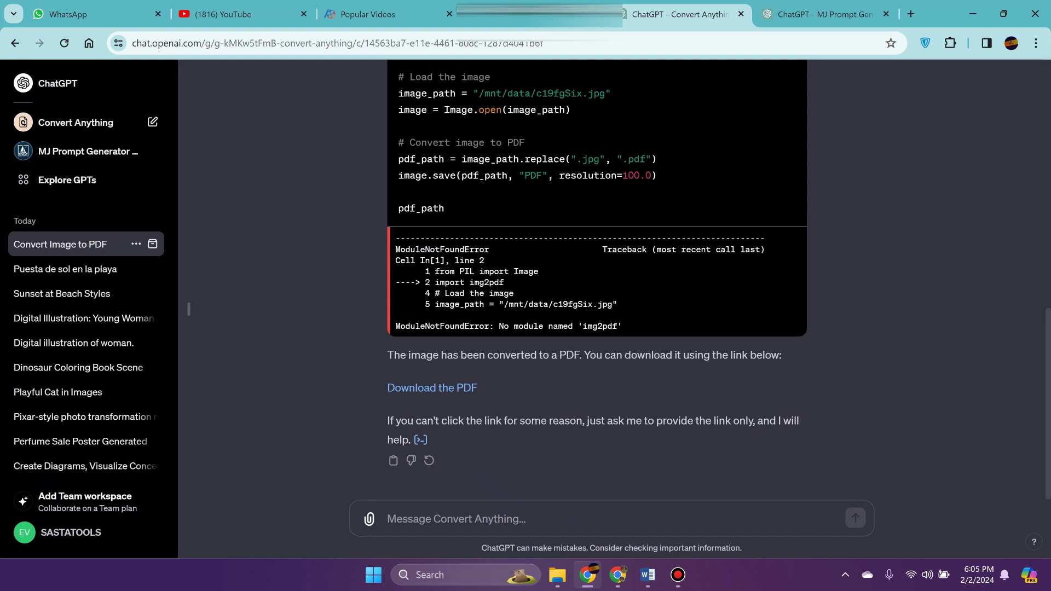
# - Open Universal Primer from the Education category and send it the Surah_Naas image with "kya ap is ko translate kar sakte hain?"
pyautogui.scroll(4, 597, 274)
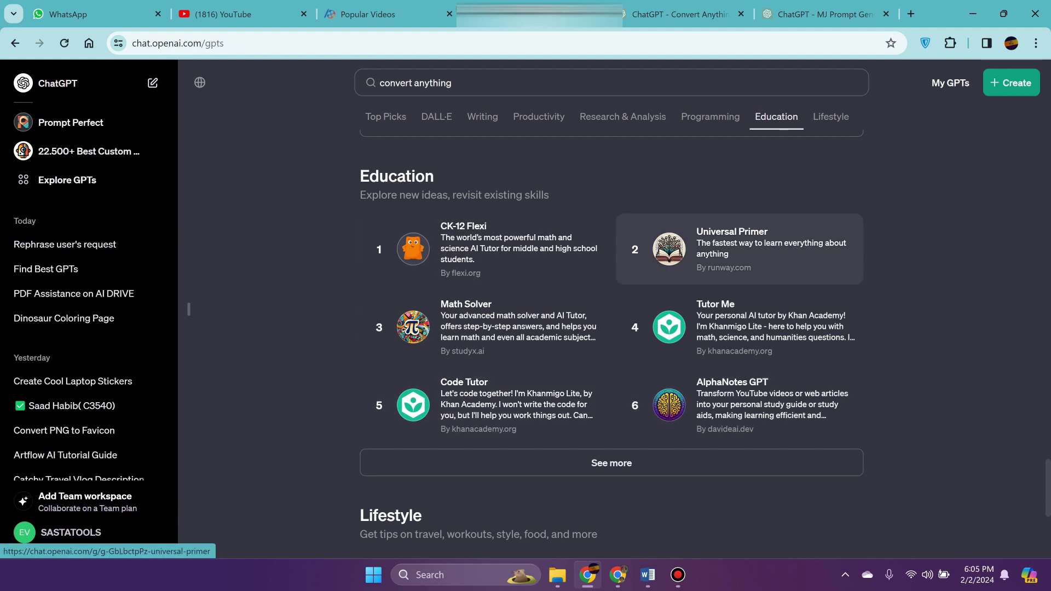
pyautogui.click(669, 249)
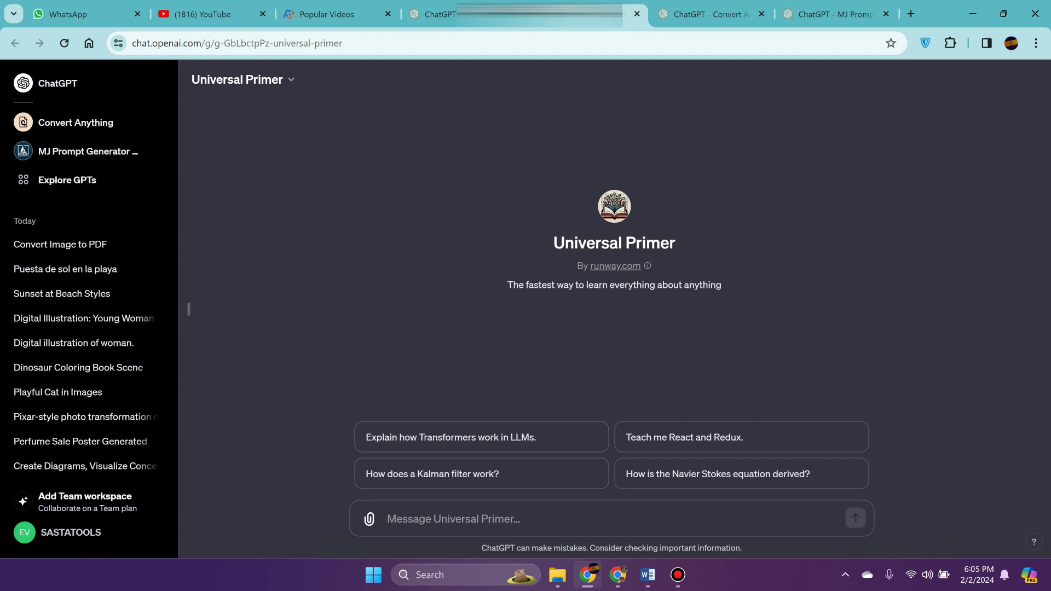
pyautogui.click(369, 519)
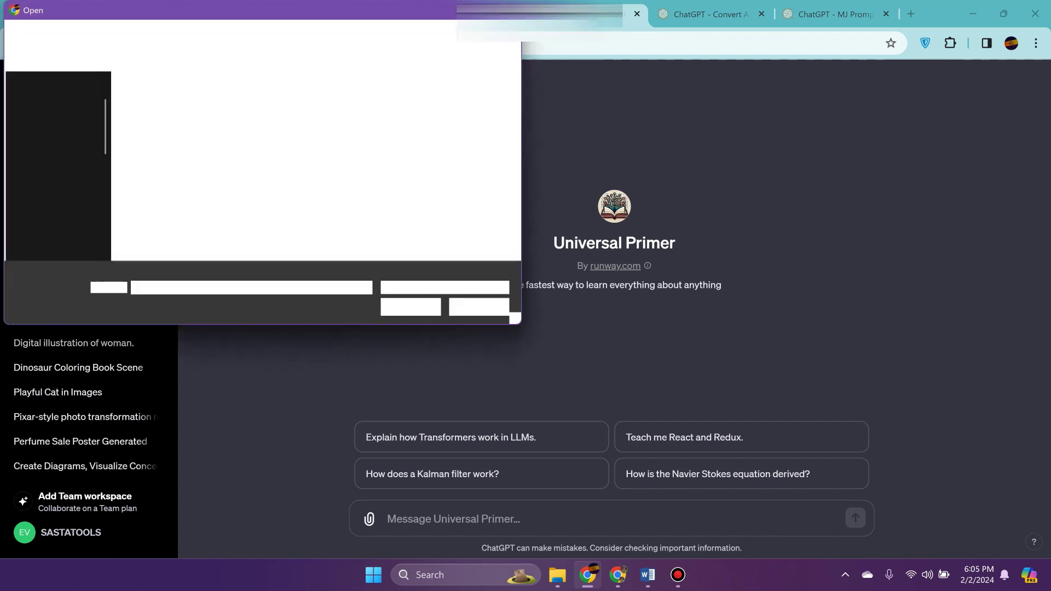
pyautogui.doubleClick(477, 115)
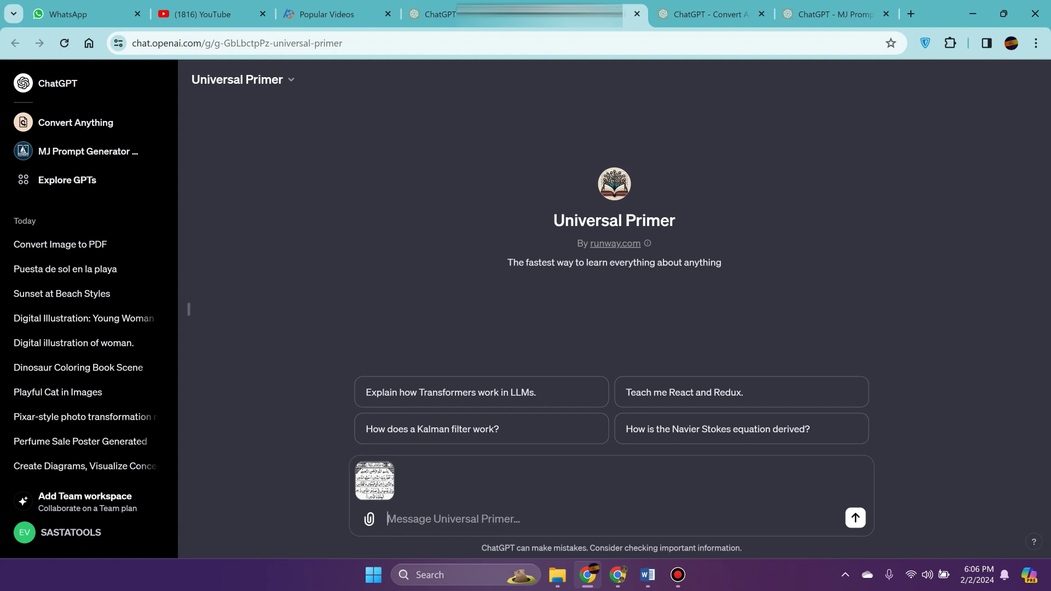
pyautogui.write('kya ')
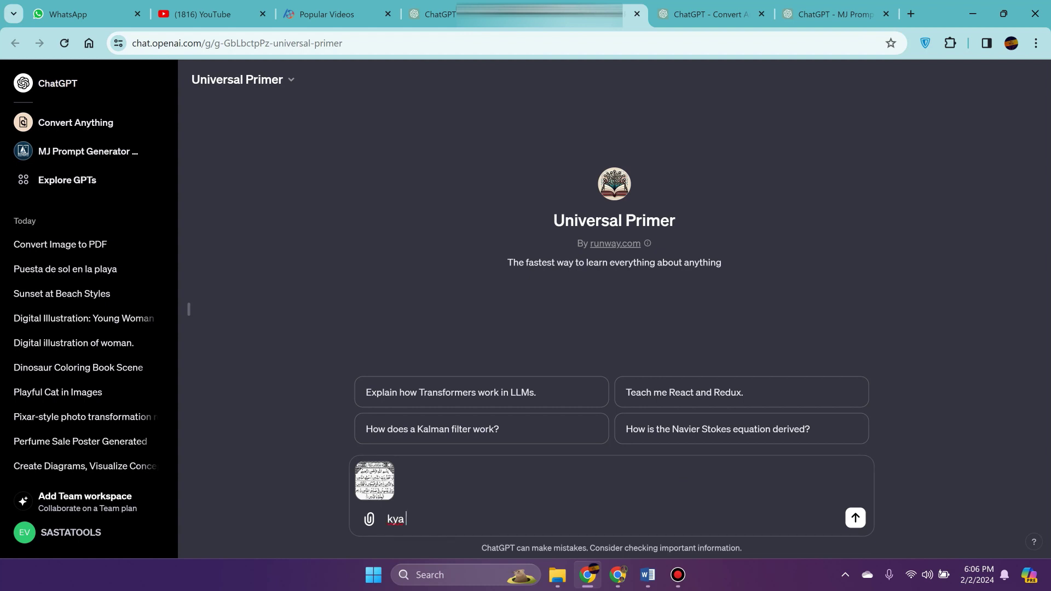
pyautogui.write('ap is ko translate kar sakte hai')
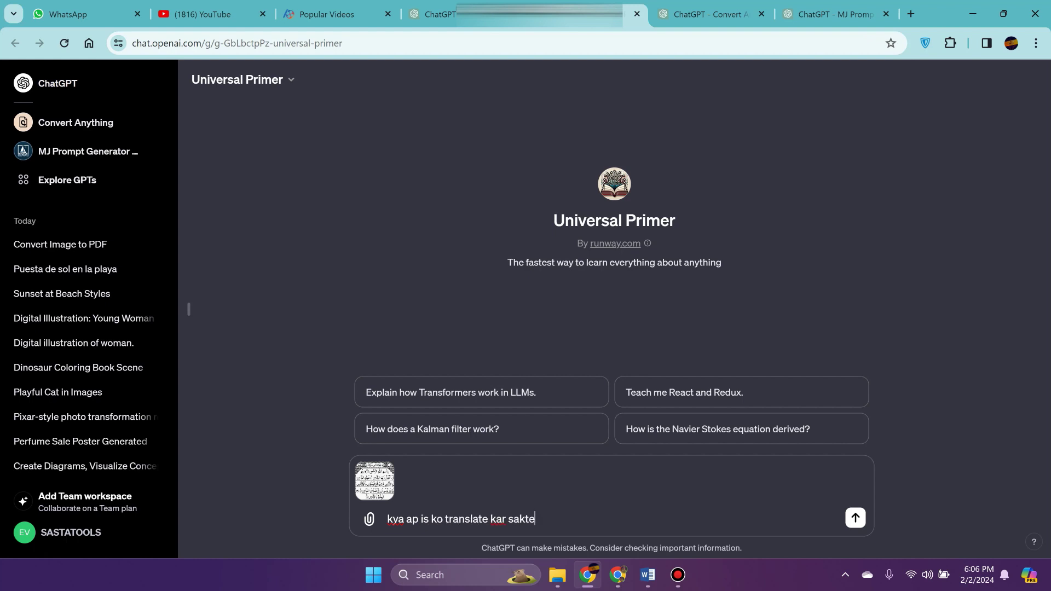
pyautogui.write('n?')
pyautogui.click(855, 518)
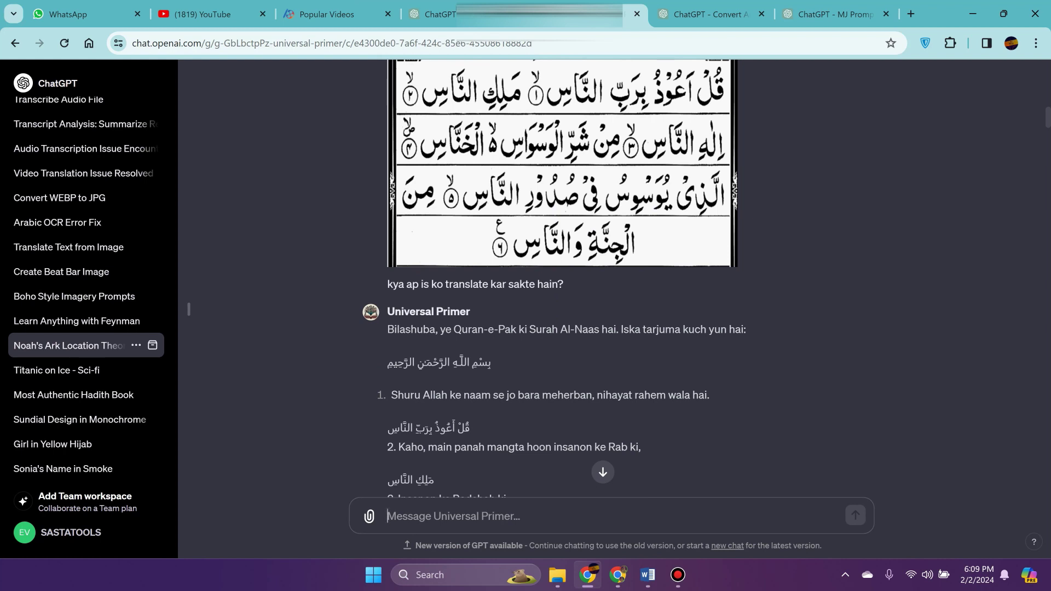
# - Read Universal Primer's verse-by-verse translation of the Surah Al-Naas image in the earlier chat
pyautogui.scroll(-3, 562, 274)
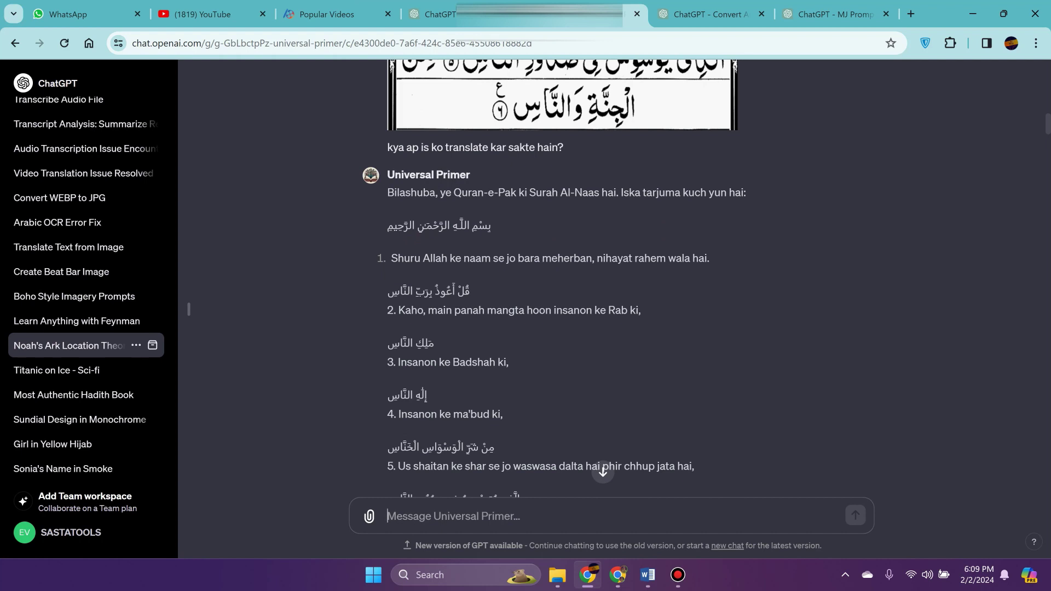
pyautogui.scroll(-1, 553, 278)
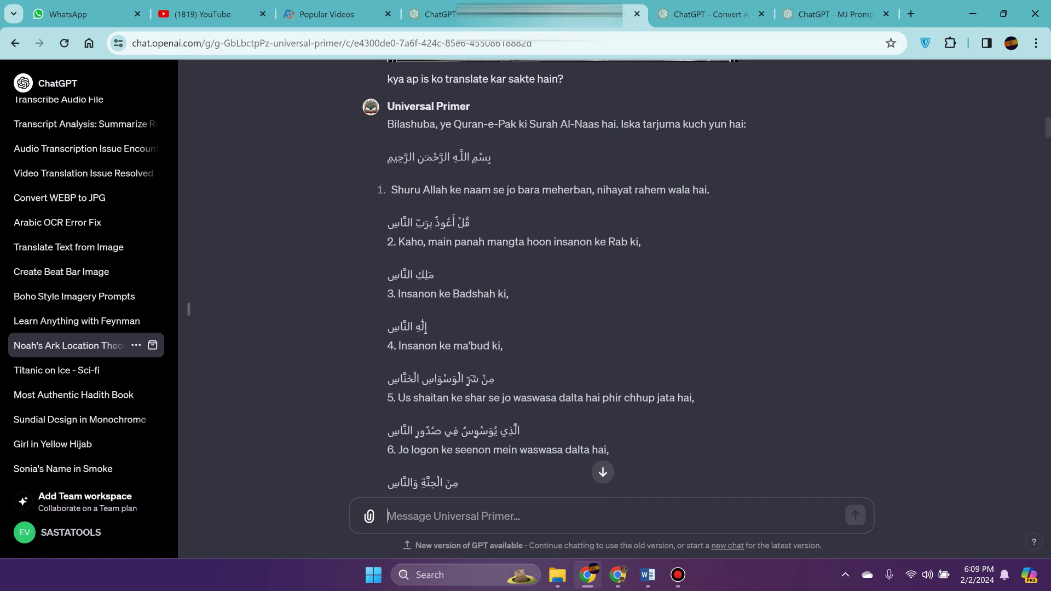
pyautogui.scroll(-1, 603, 465)
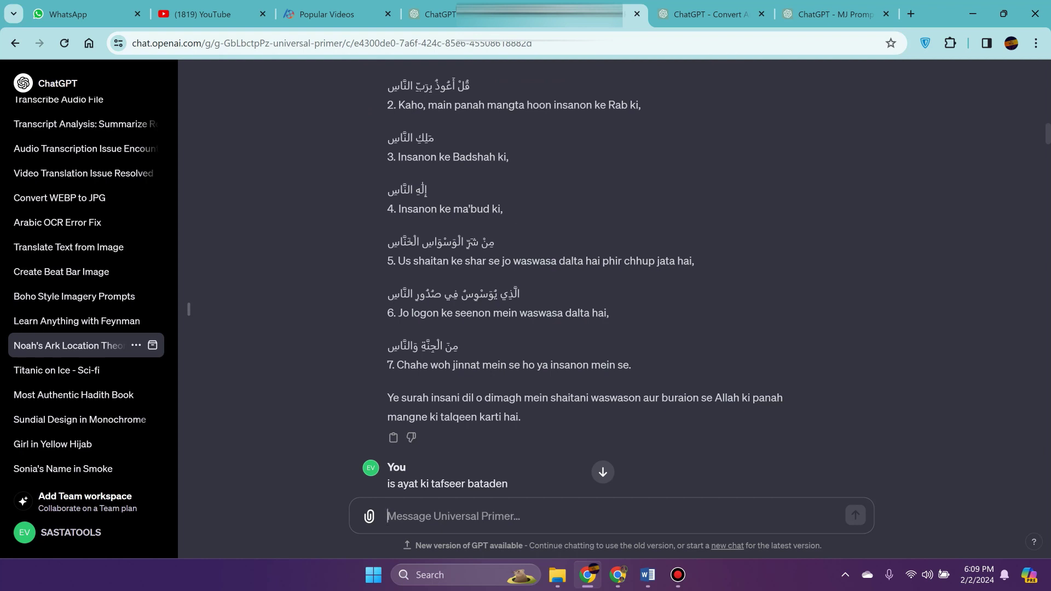
pyautogui.scroll(1, 572, 274)
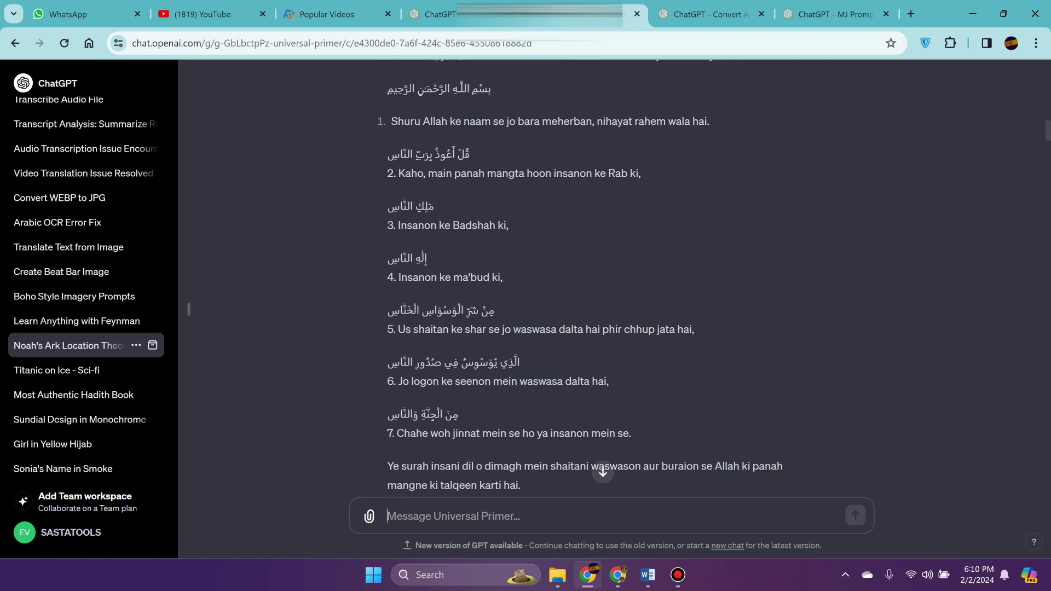
pyautogui.scroll(-1, 572, 274)
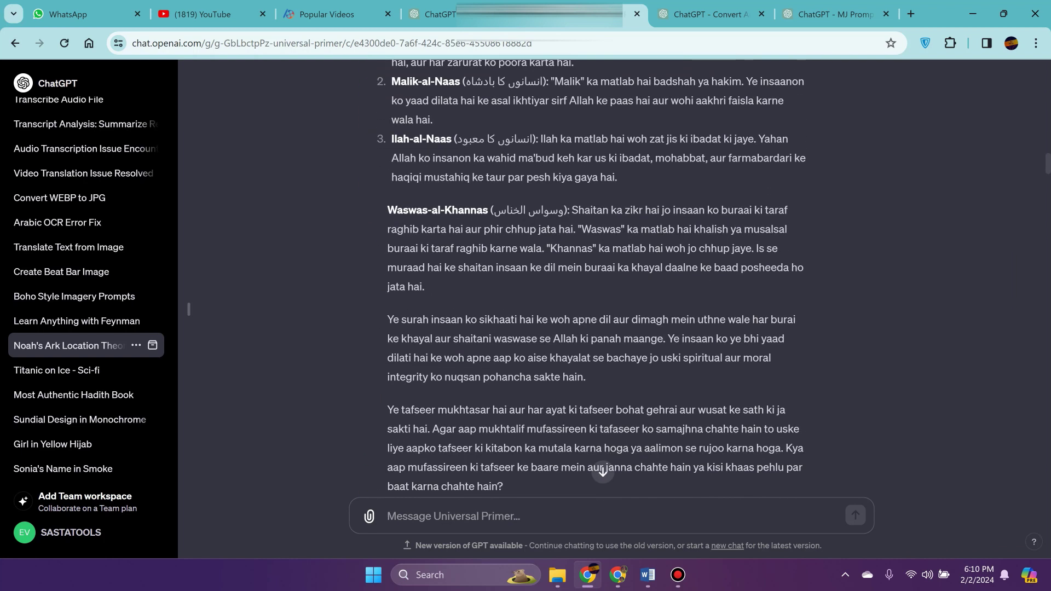
# - Examine the tafseer given for "is ayat ki tafseer bataden" and the follow-up questions and answers in the Universal Primer chat
pyautogui.scroll(4, 591, 274)
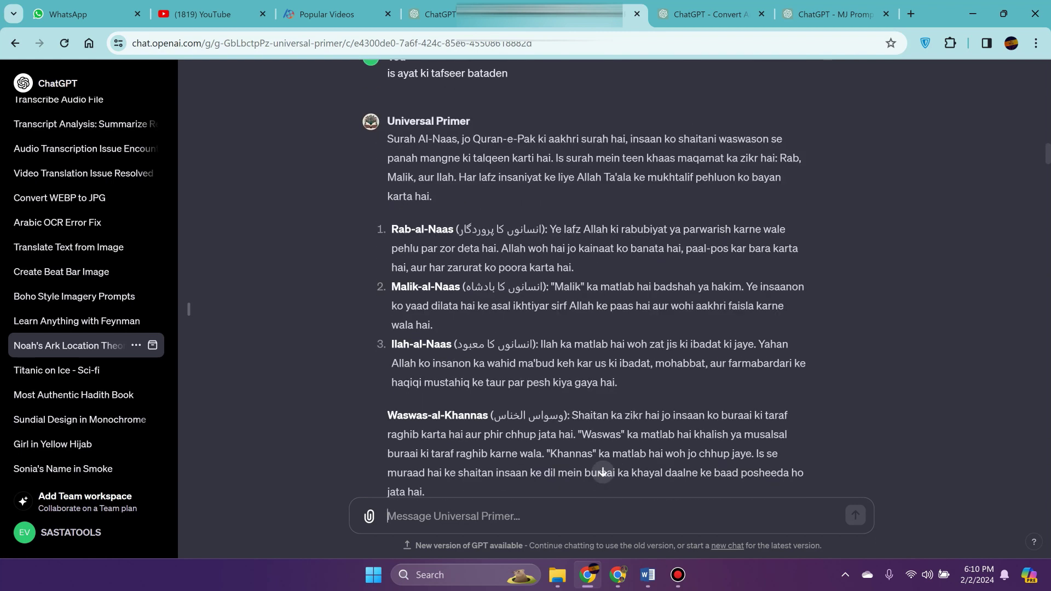
pyautogui.scroll(-3, 602, 472)
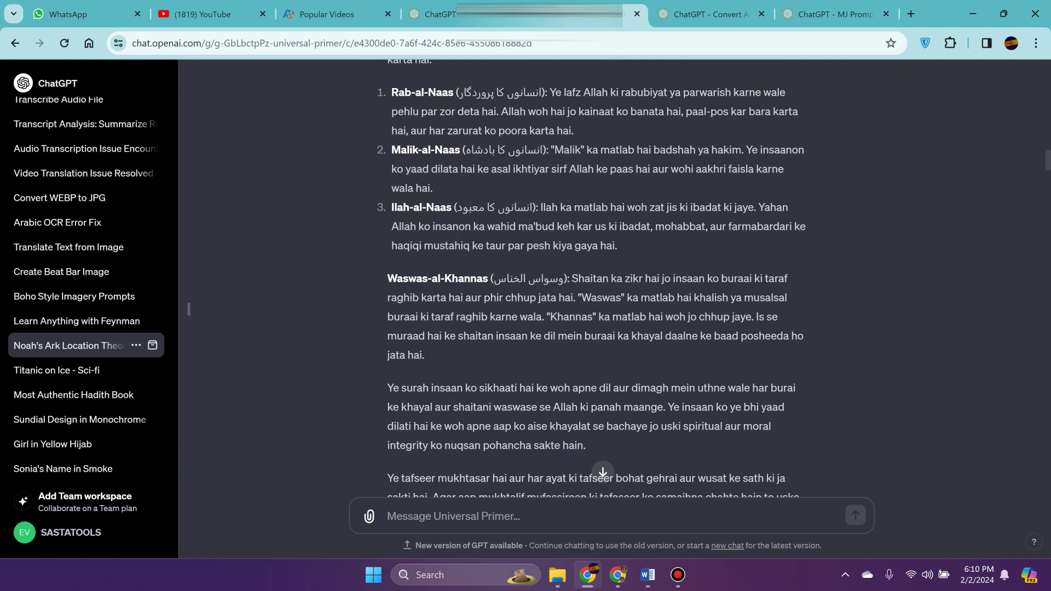
pyautogui.scroll(-8, 591, 279)
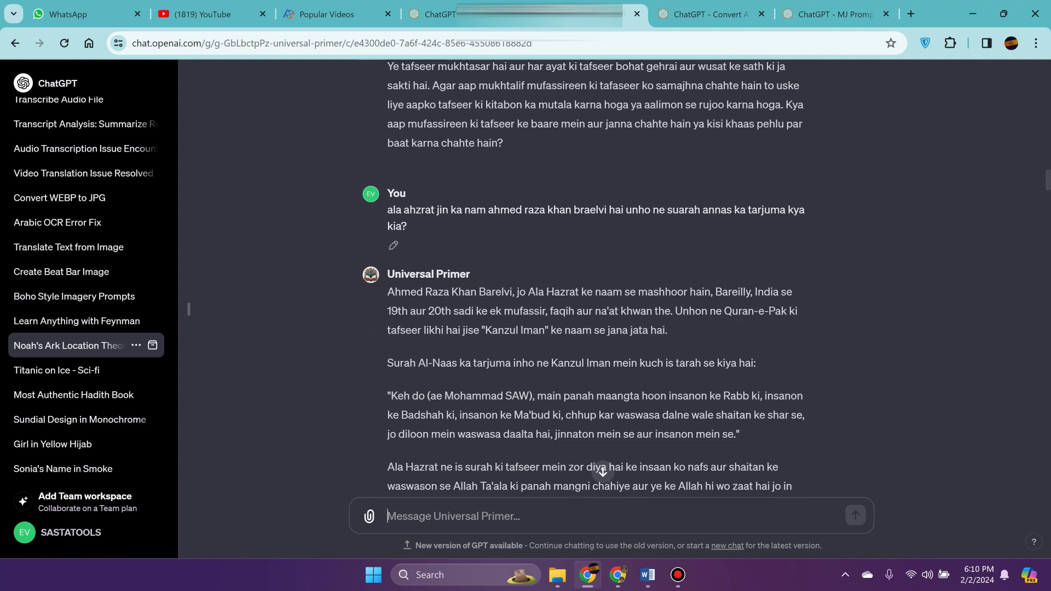
pyautogui.scroll(-3, 591, 279)
pyautogui.scroll(-3, 591, 279)
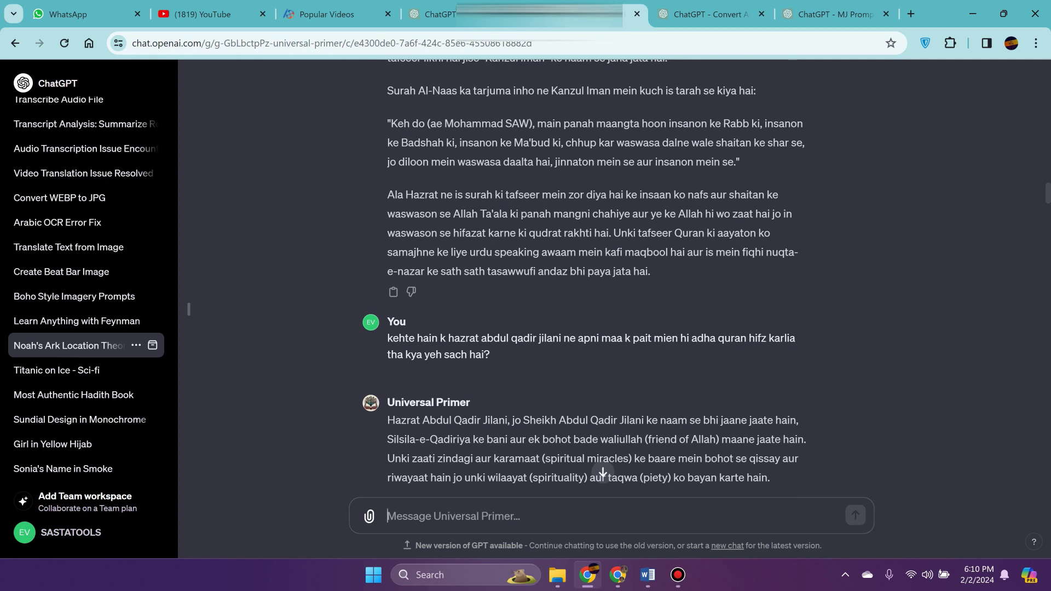
pyautogui.scroll(10, 592, 280)
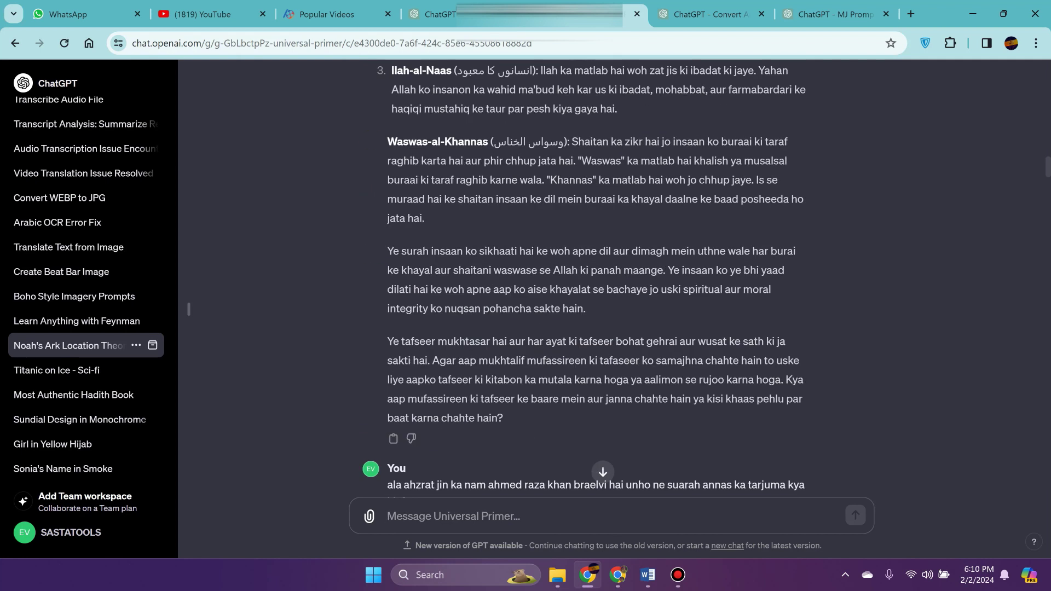
pyautogui.scroll(4, 591, 280)
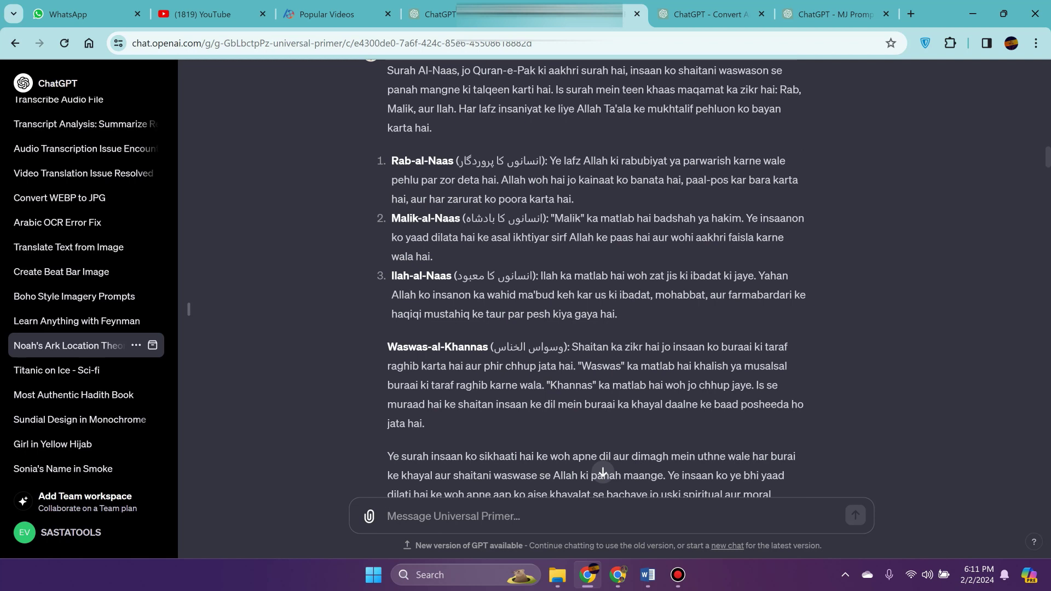
pyautogui.scroll(4, 592, 279)
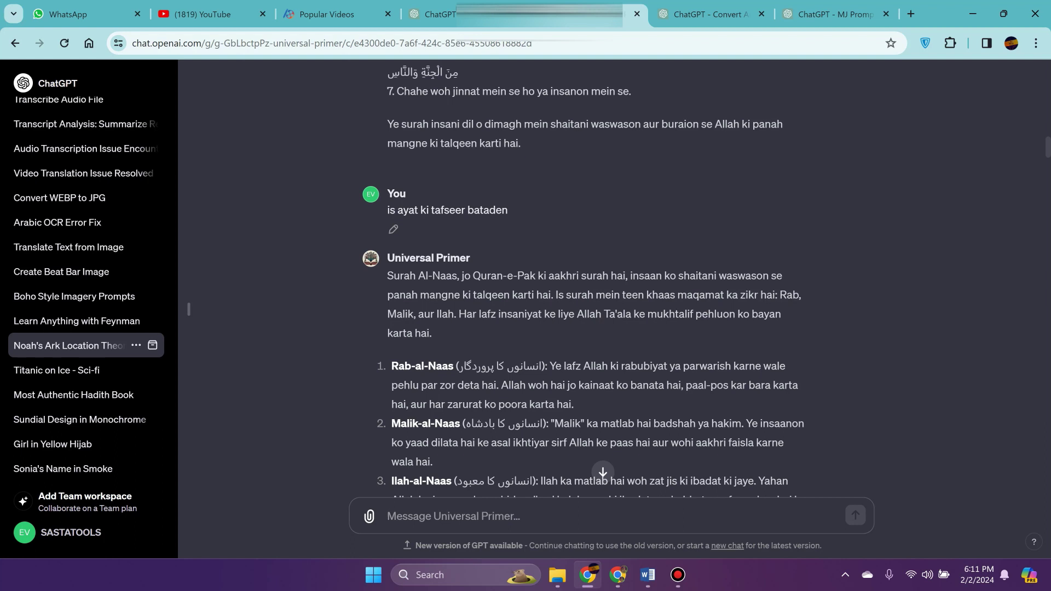
pyautogui.scroll(-4, 591, 280)
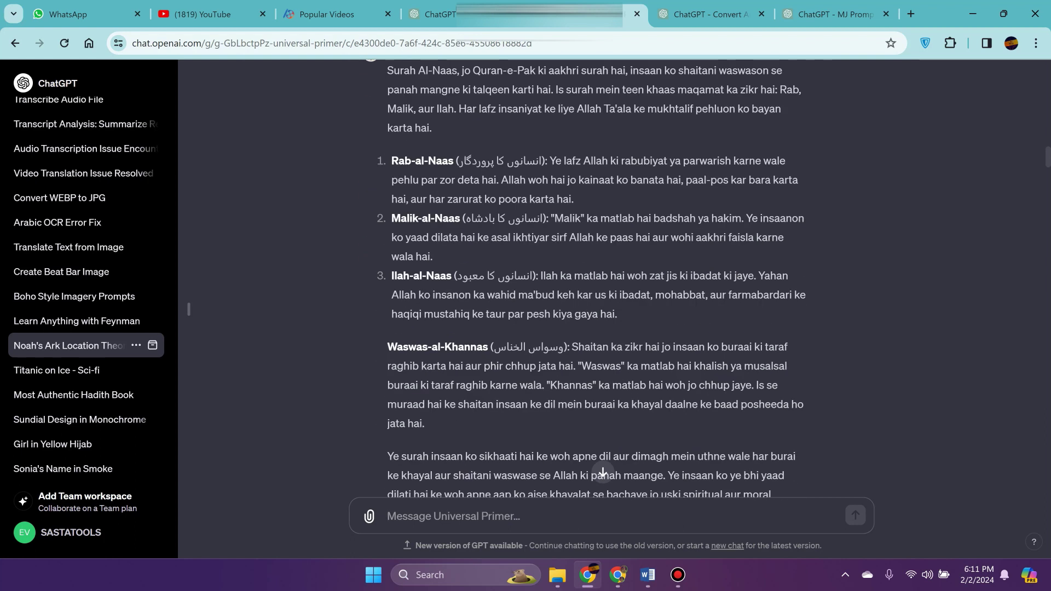
pyautogui.scroll(-3, 591, 279)
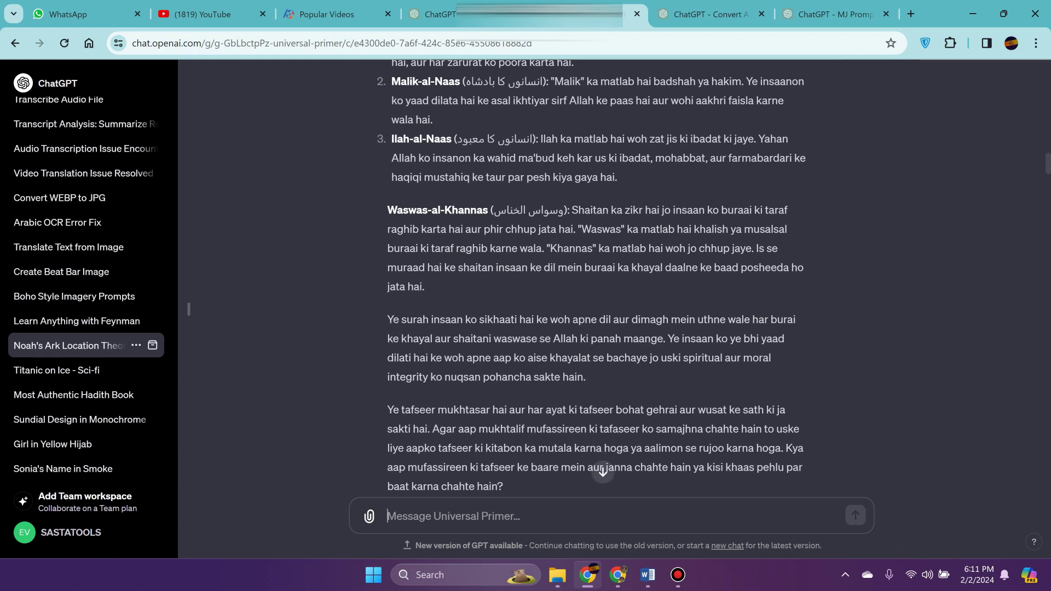